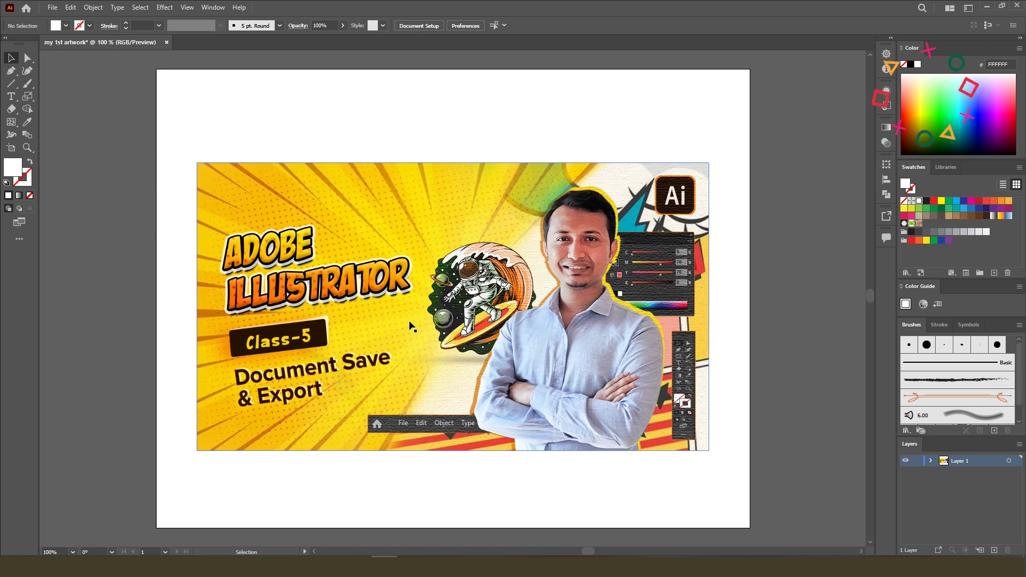
# Start saving the document as a new file in the Downloads folder with the file name my 1st artwork.ai.
pyautogui.click(54, 9)
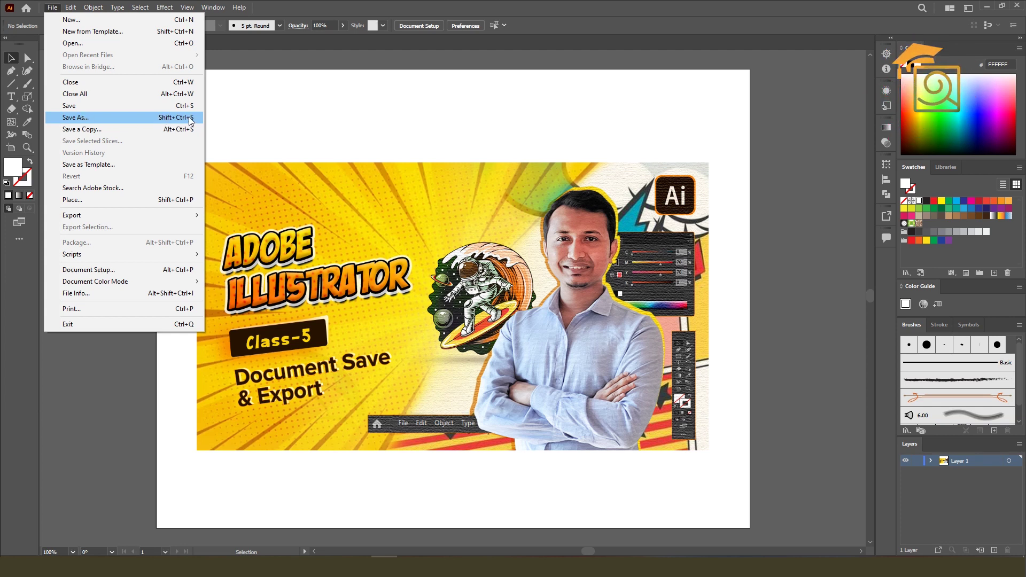
pyautogui.click(102, 117)
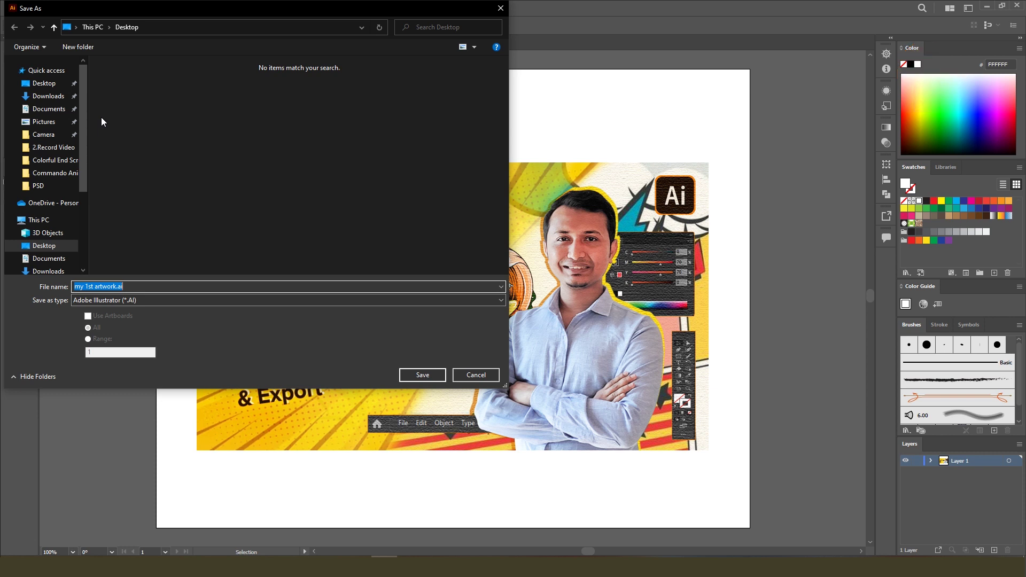
pyautogui.click(52, 97)
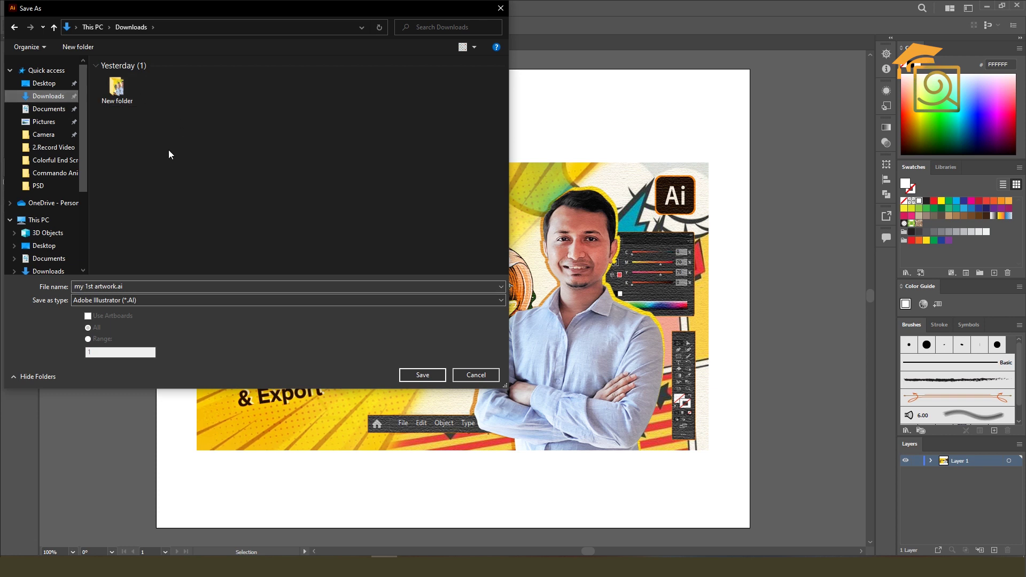
pyautogui.moveTo(145, 288); pyautogui.dragTo(71, 287)
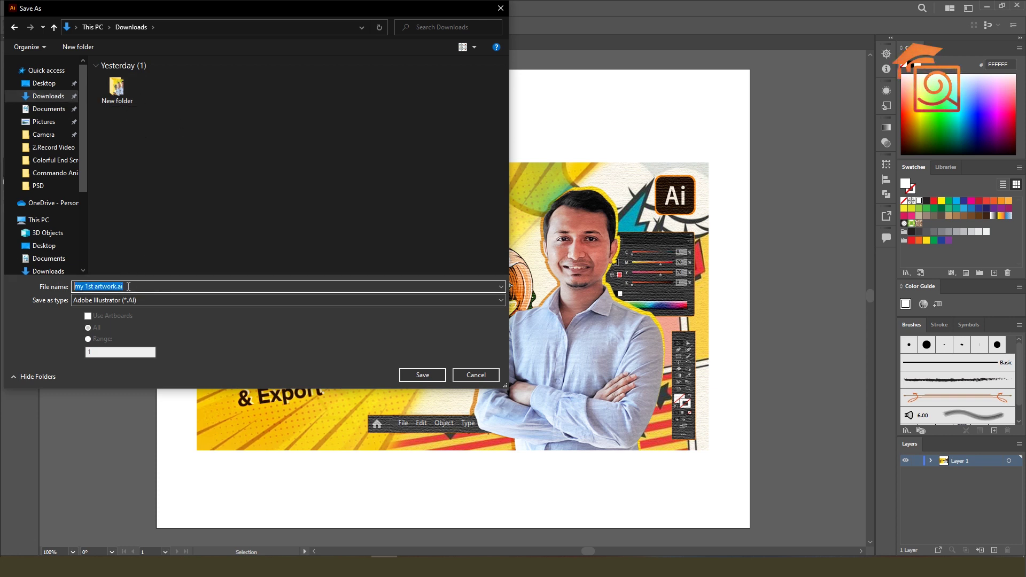
pyautogui.click(132, 286)
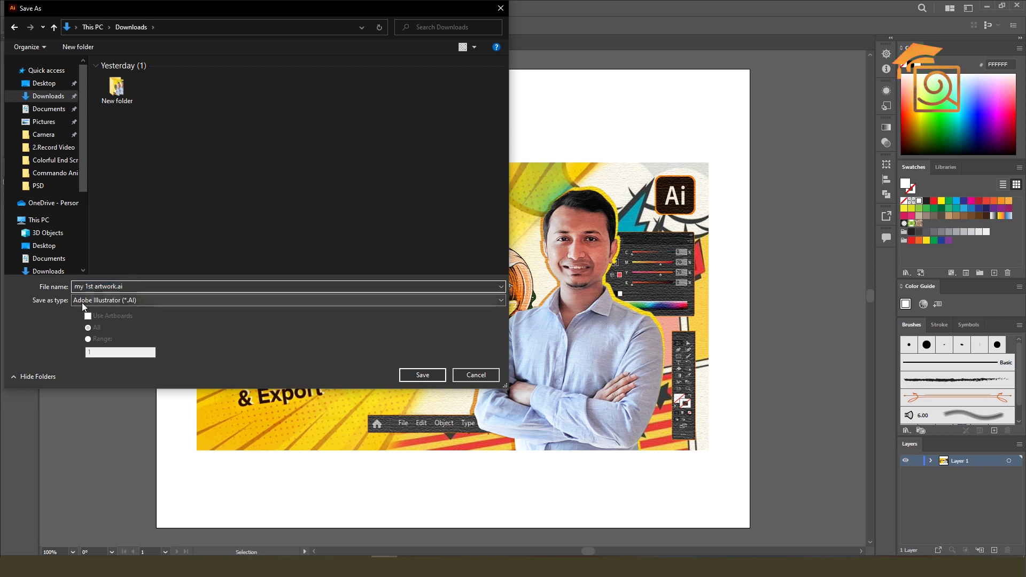
# Choose Adobe Illustrator (*.AI) as the file type and proceed with the save.
pyautogui.click(102, 301)
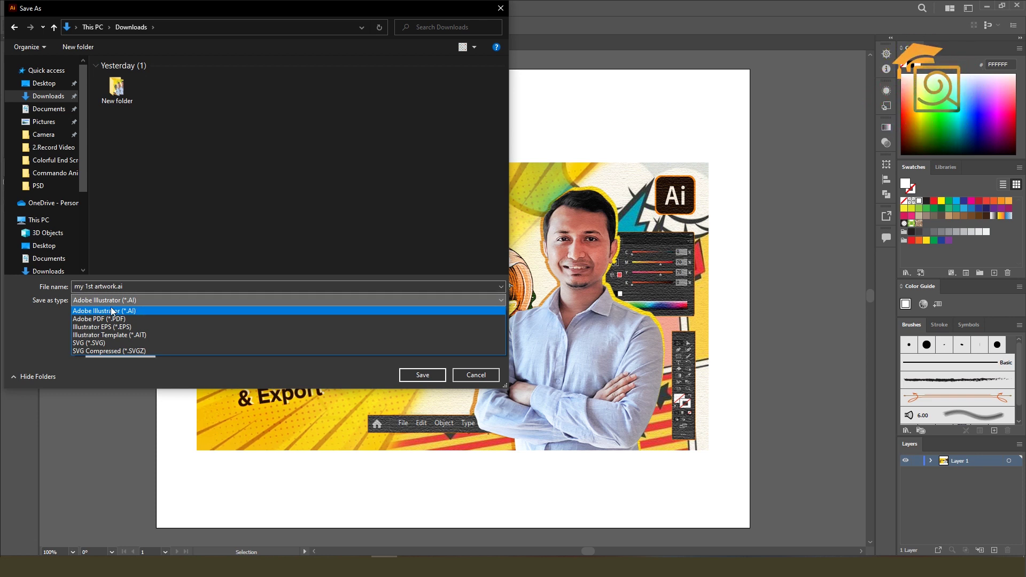
pyautogui.click(112, 311)
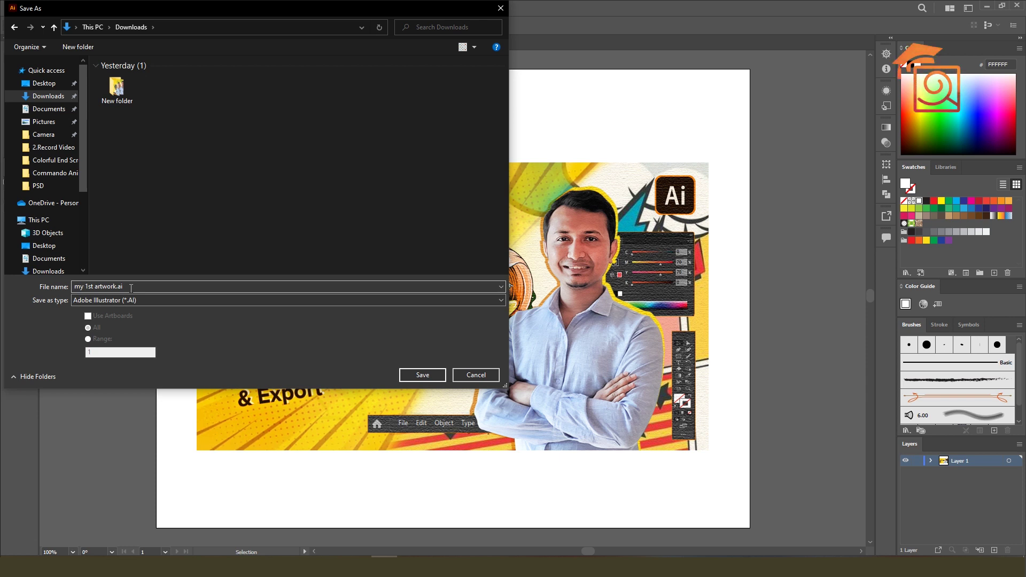
pyautogui.click(134, 300)
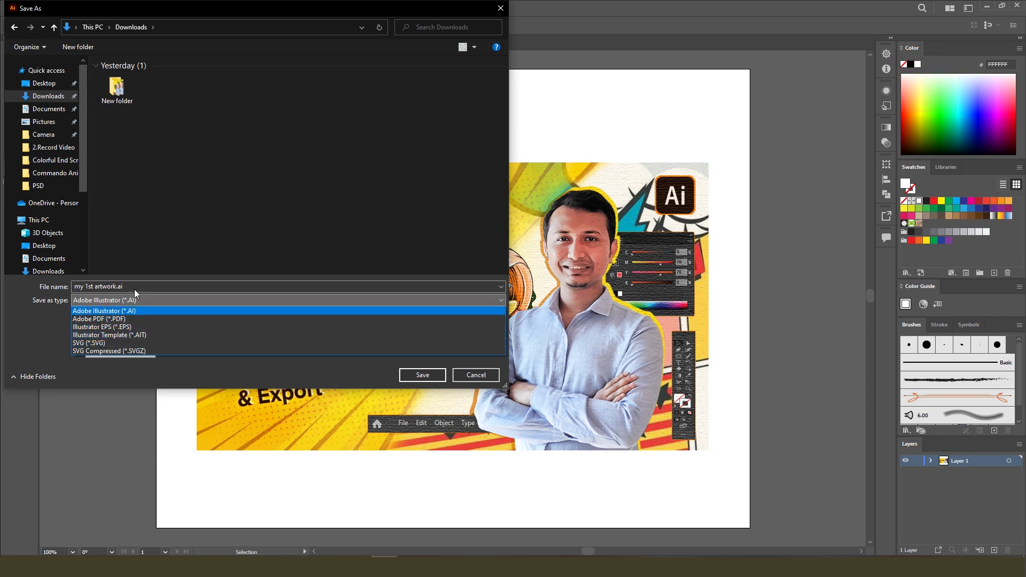
pyautogui.click(116, 302)
pyautogui.click(115, 299)
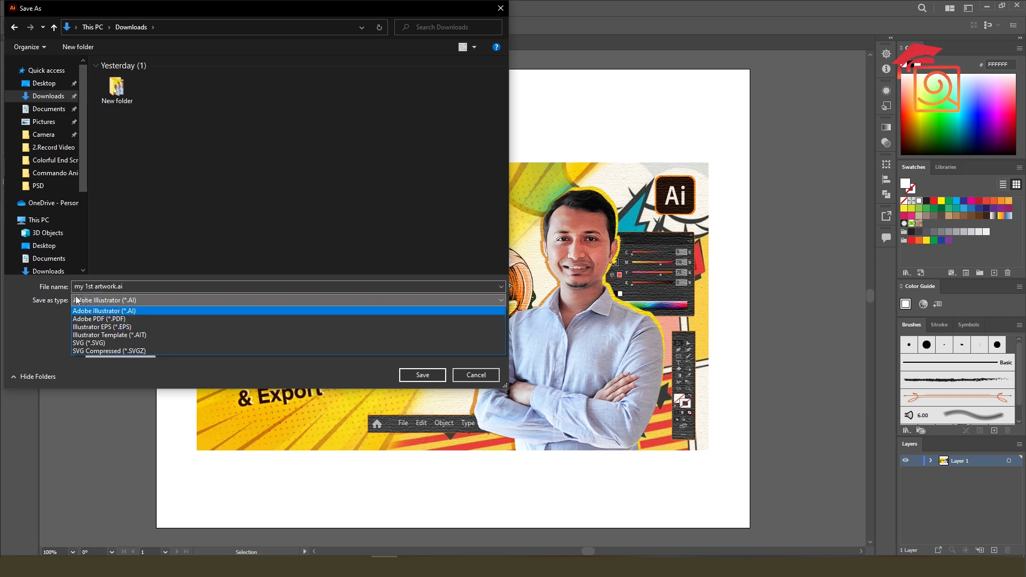
pyautogui.click(106, 299)
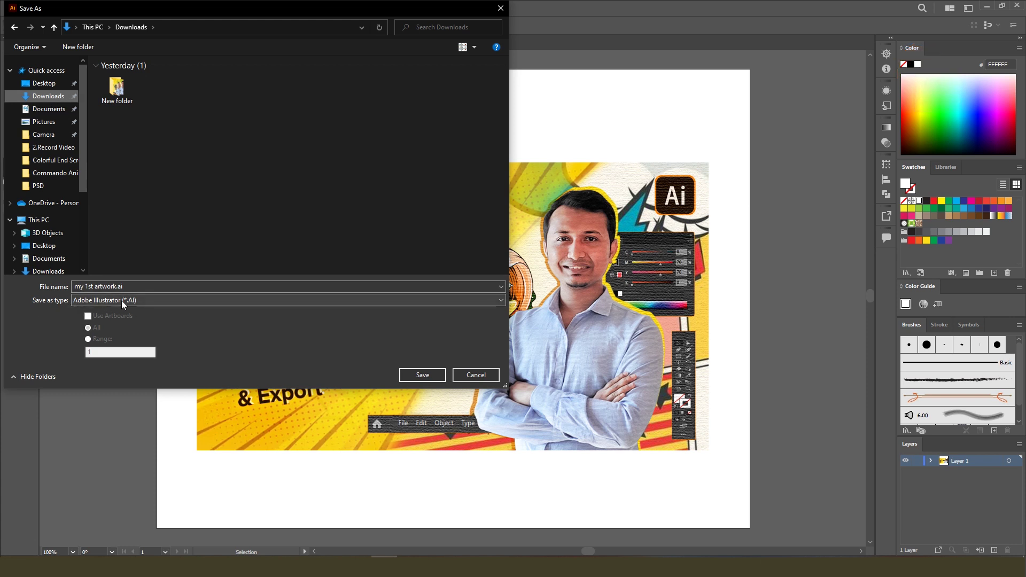
pyautogui.click(424, 376)
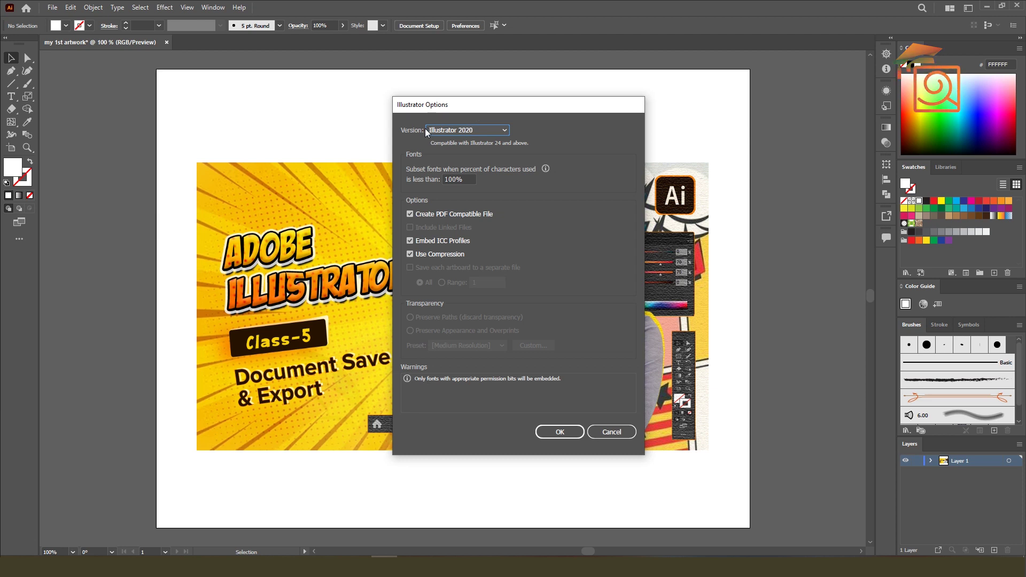
# Keep Illustrator 2020 as the file version and accept the Illustrator save options.
pyautogui.click(441, 130)
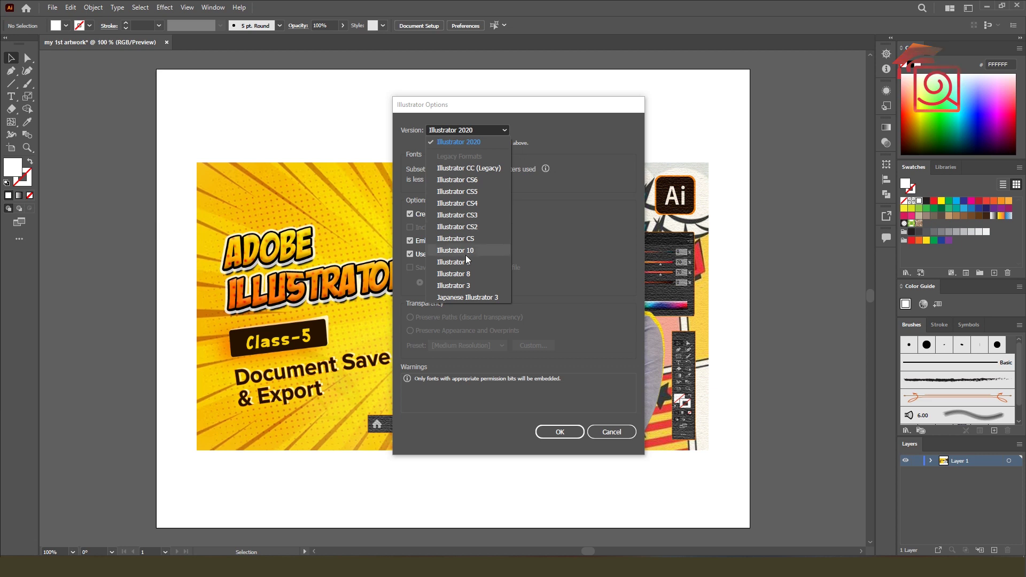
pyautogui.click(460, 140)
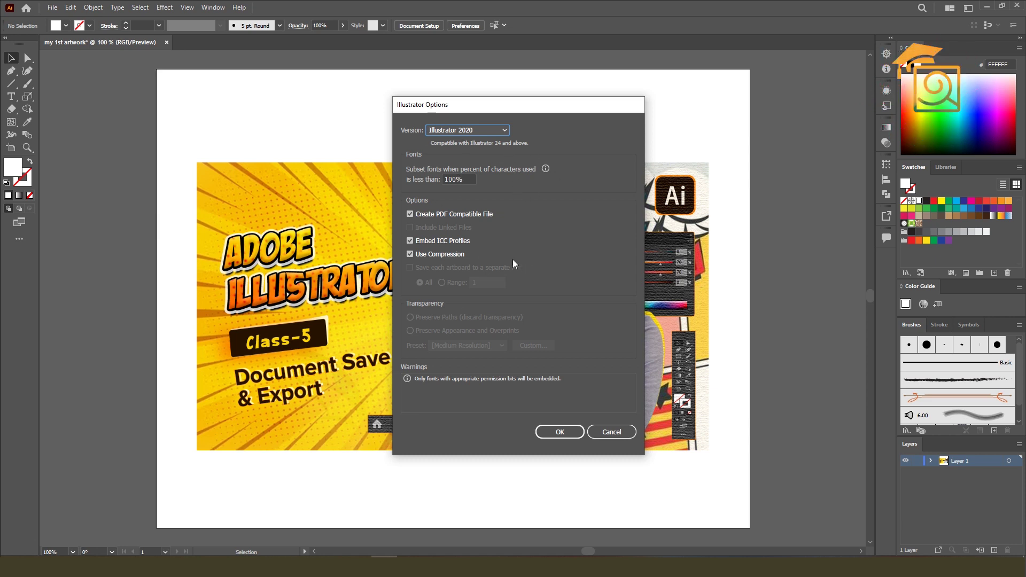
pyautogui.click(559, 433)
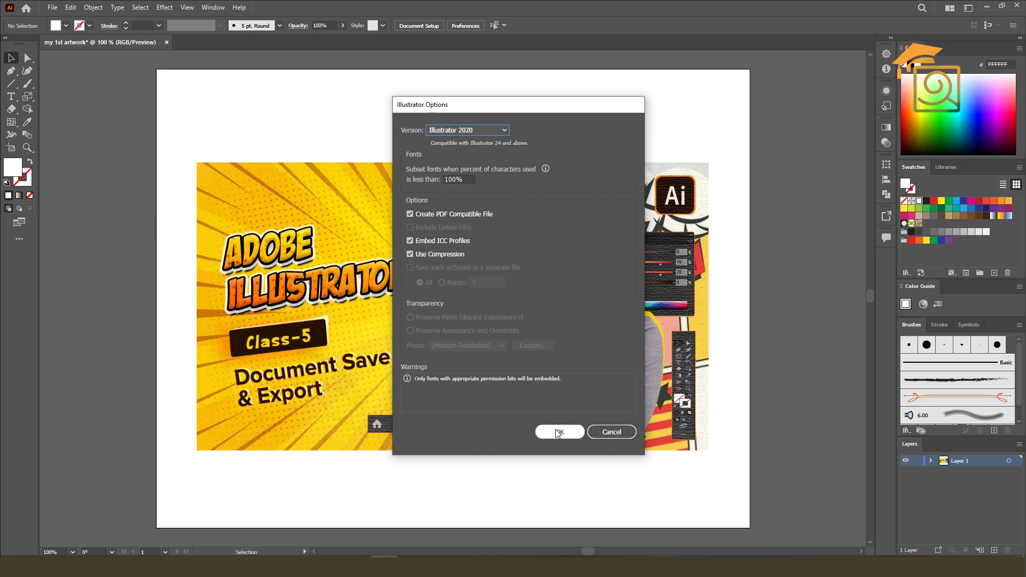
pyautogui.click(559, 432)
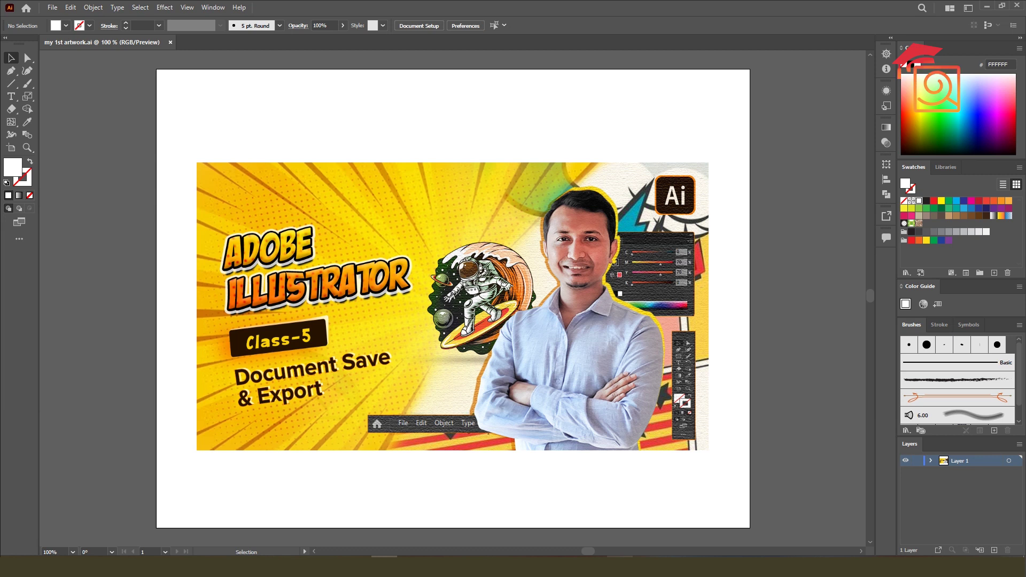
# Switch to File Explorer to check the saved my 1st artwork.ai in Downloads, and return to Illustrator.
pyautogui.click(620, 567)
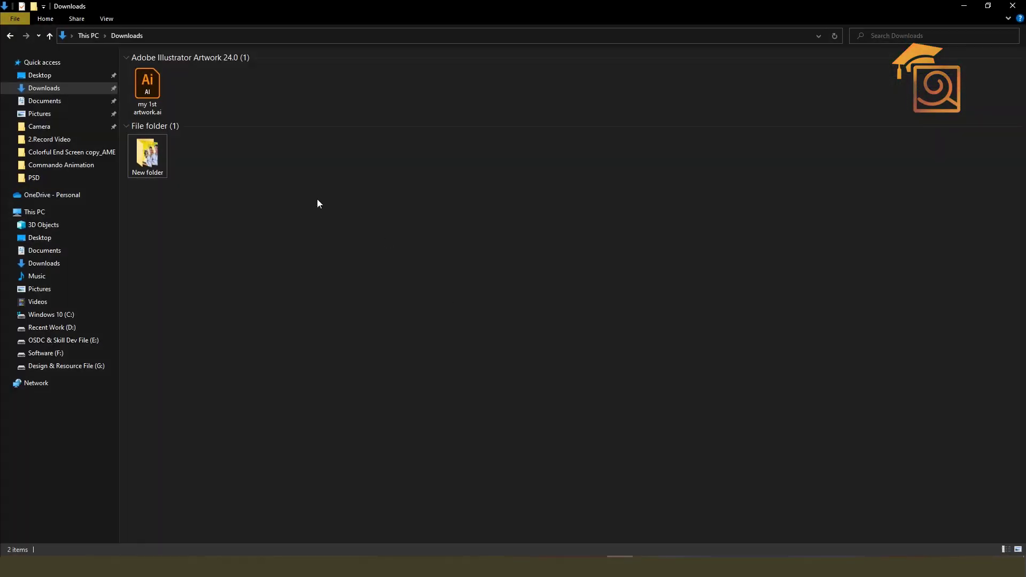
pyautogui.click(146, 92)
pyautogui.moveTo(280, 109); pyautogui.dragTo(121, 68)
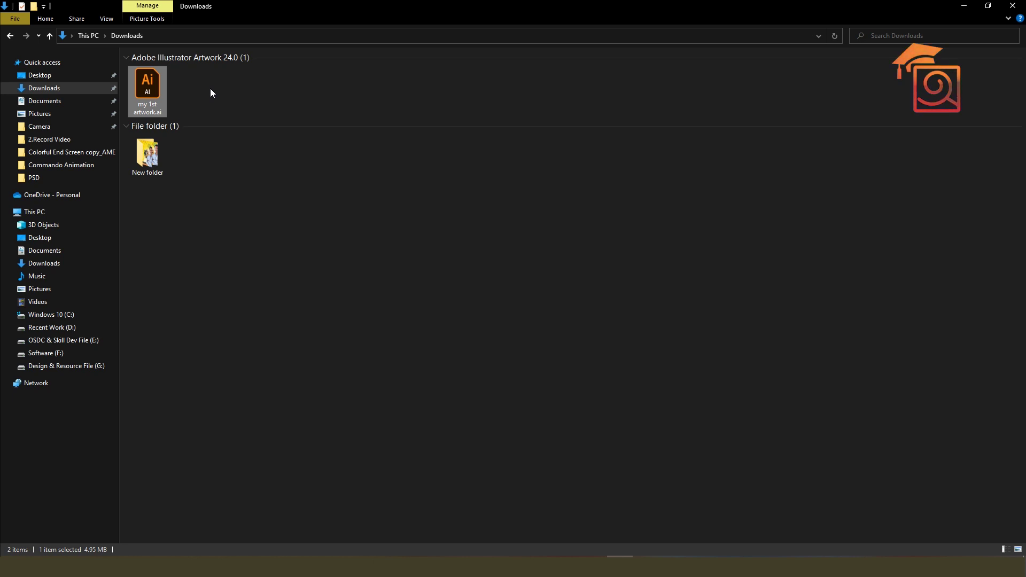
pyautogui.press('Return')
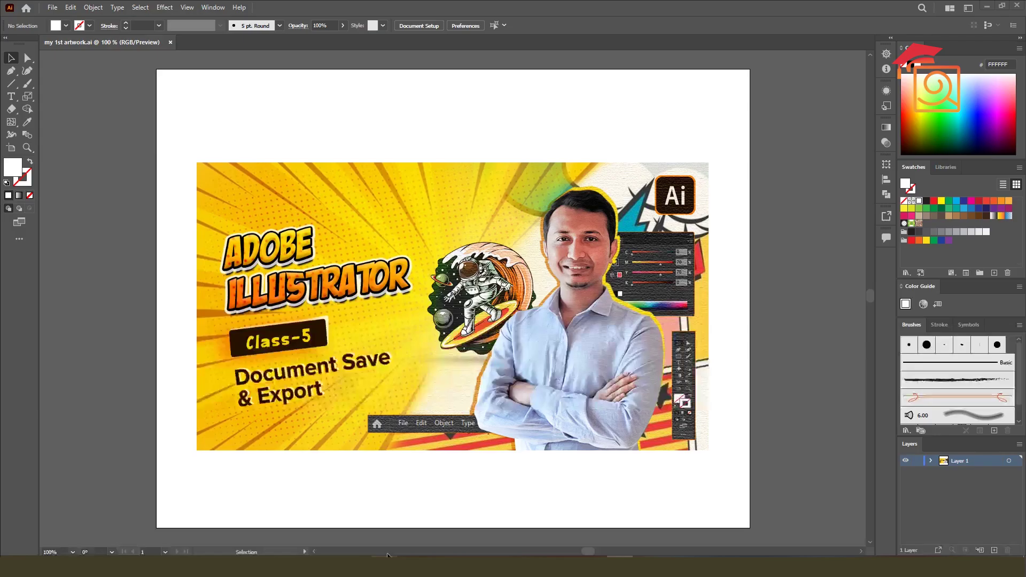
# Select the placed thumbnail image on the artboard and look over the file commands for saving.
pyautogui.click(319, 185)
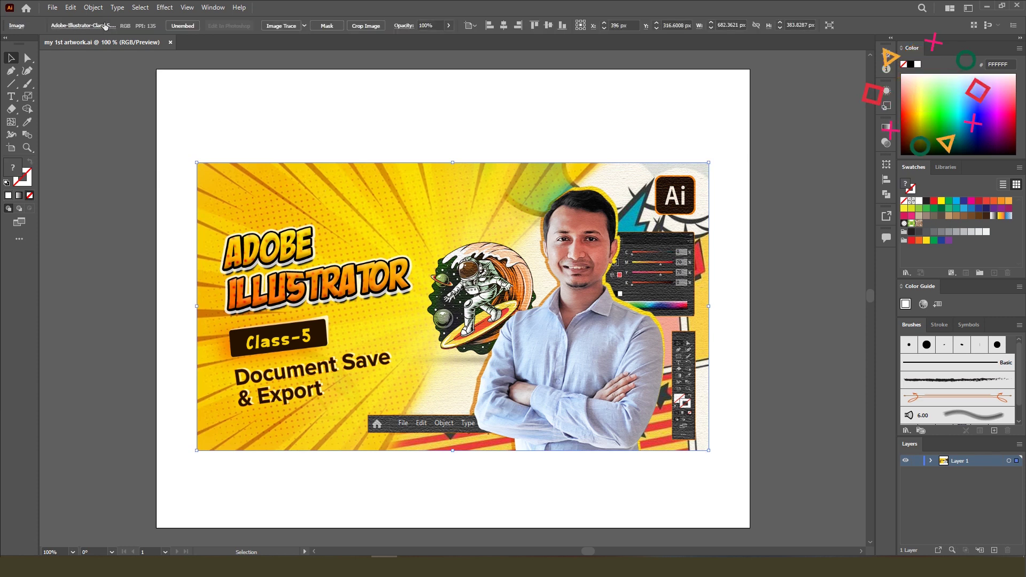
pyautogui.click(53, 7)
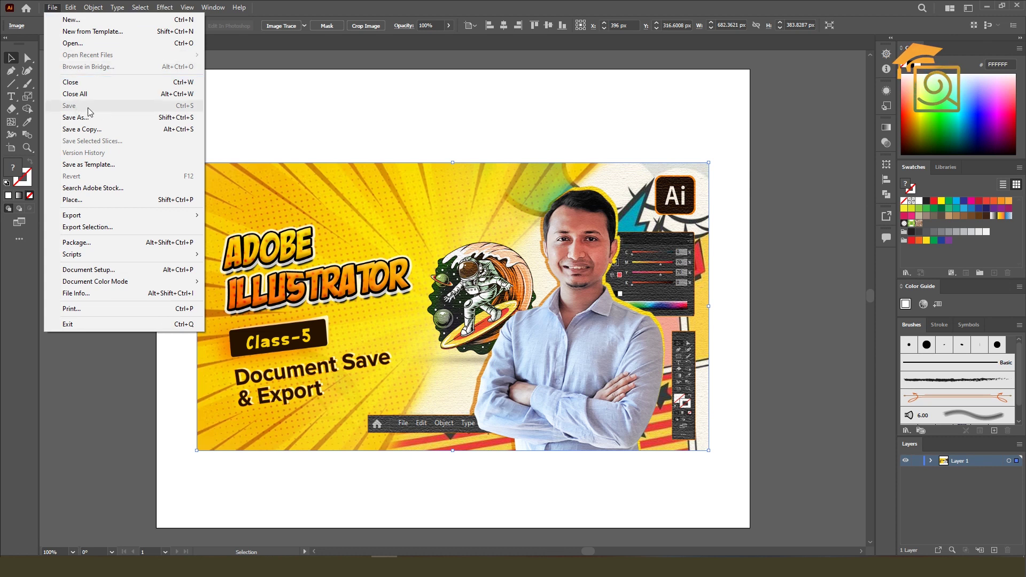
pyautogui.click(350, 184)
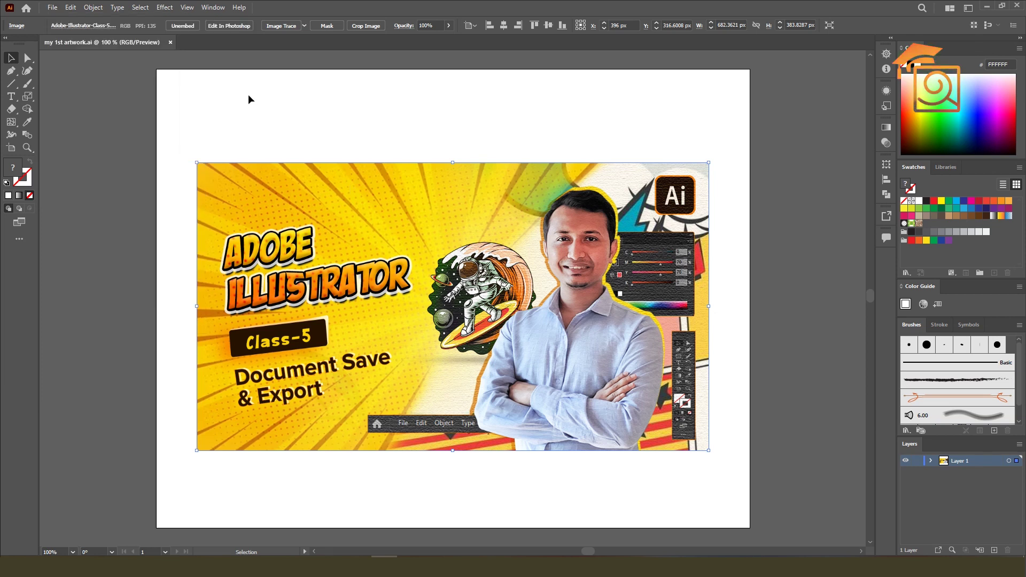
# Review the file types offered by Save As and leave without saving.
pyautogui.click(52, 8)
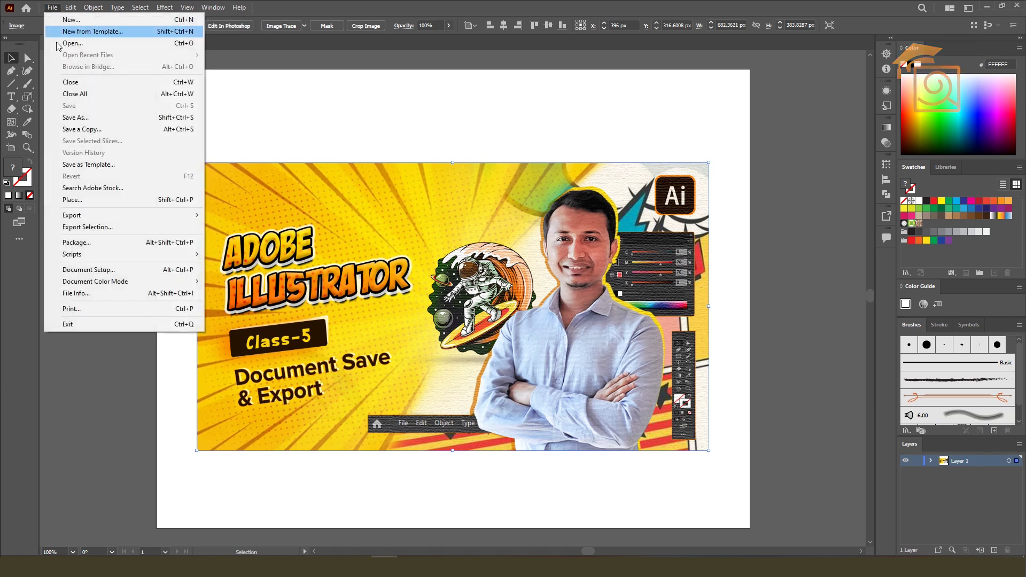
pyautogui.click(82, 122)
pyautogui.click(229, 300)
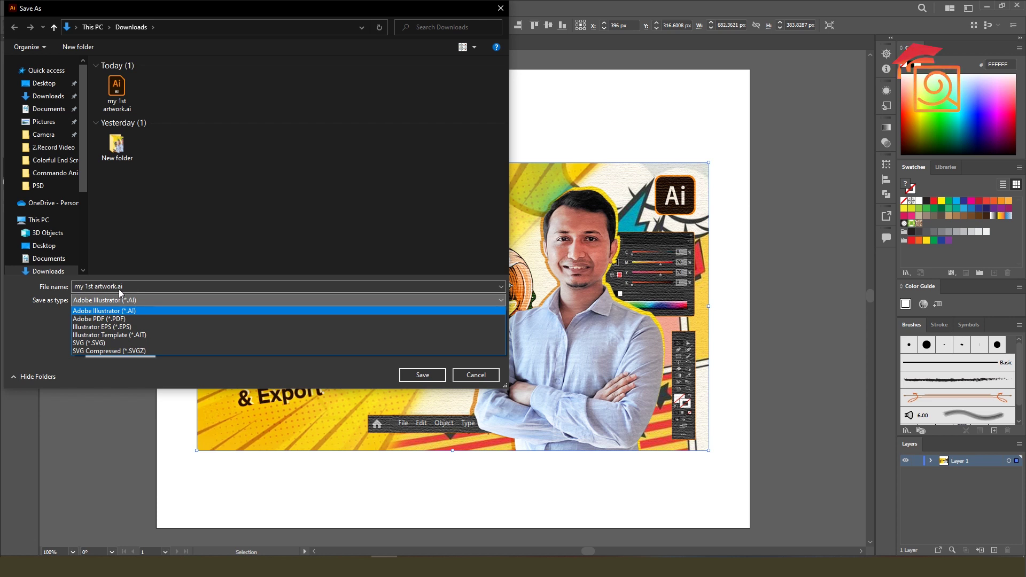
pyautogui.click(476, 375)
pyautogui.click(470, 375)
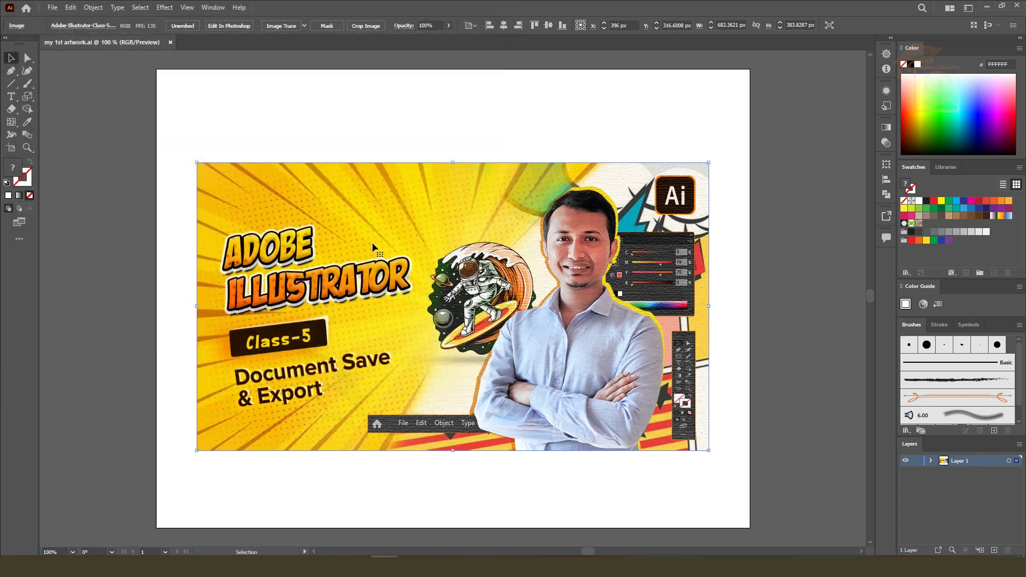
# Start exporting the artwork to the Downloads folder in JPEG (*.JPG) format as my 1st artwork.jpg.
pyautogui.click(52, 10)
pyautogui.moveTo(81, 215)
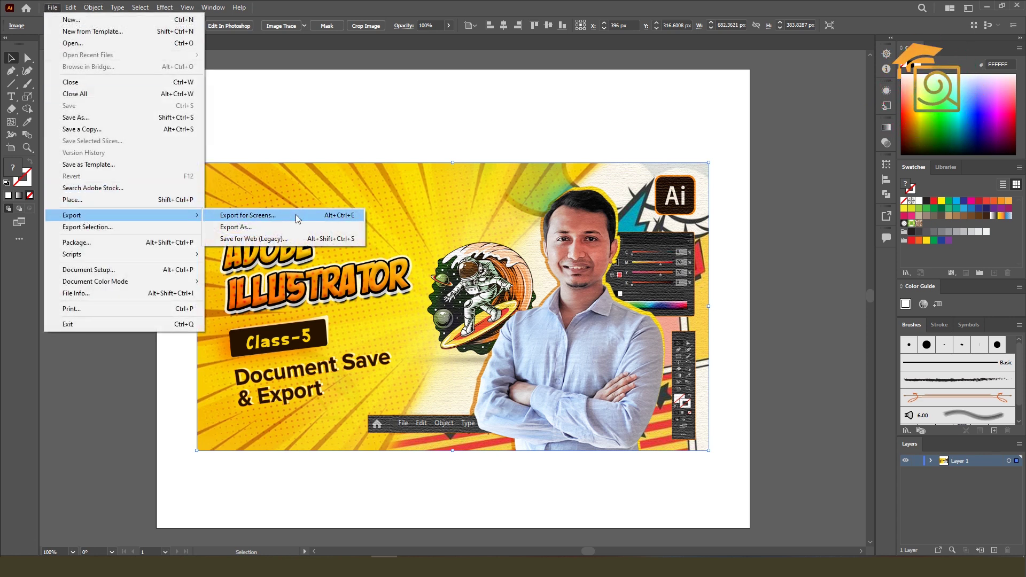
pyautogui.click(235, 227)
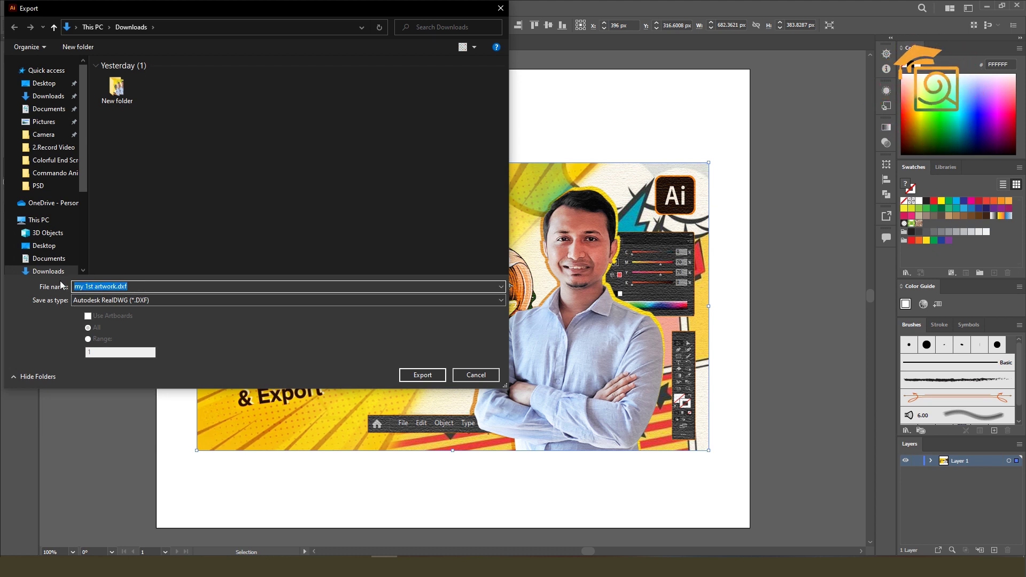
pyautogui.click(77, 300)
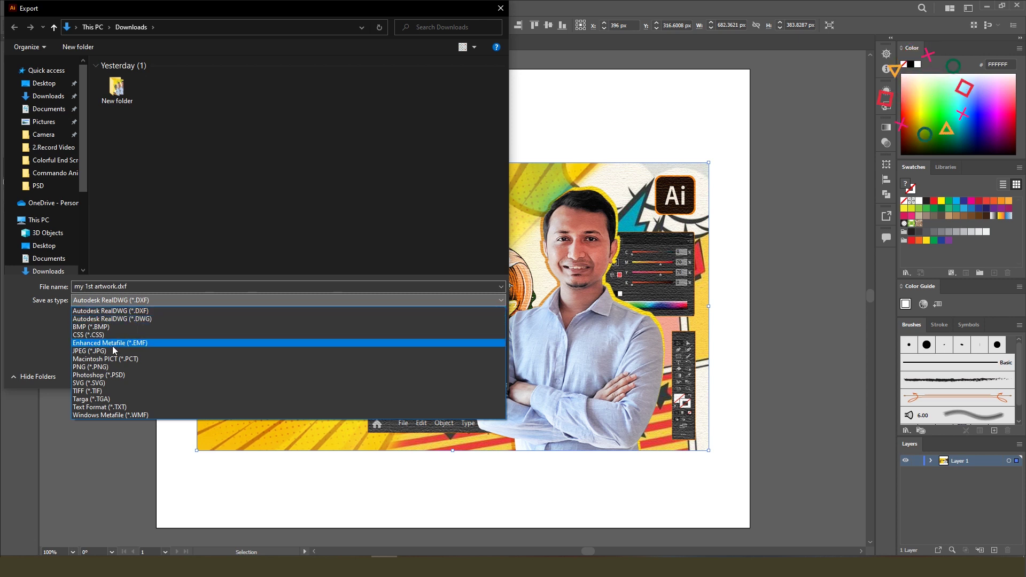
pyautogui.click(87, 367)
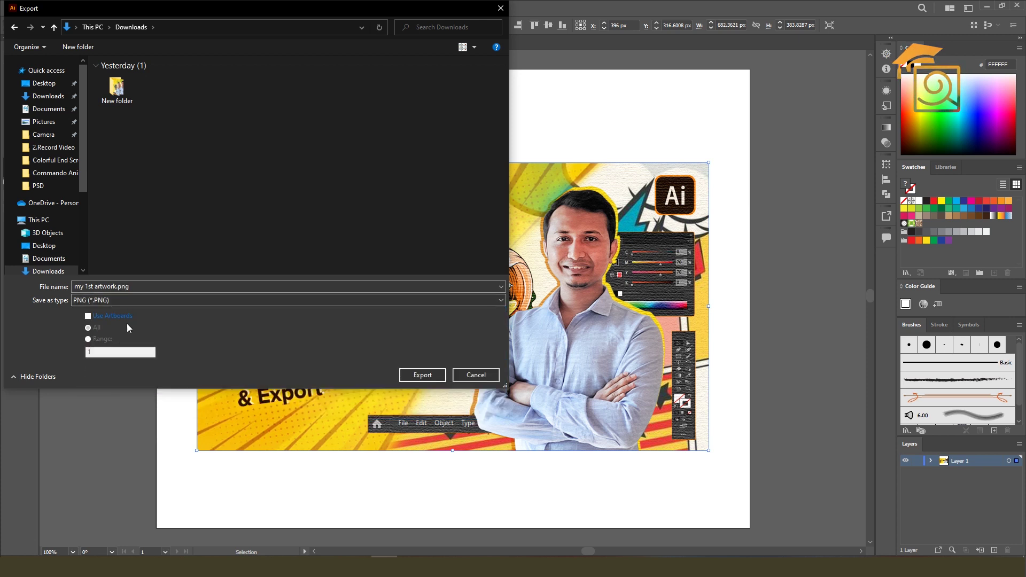
pyautogui.click(132, 301)
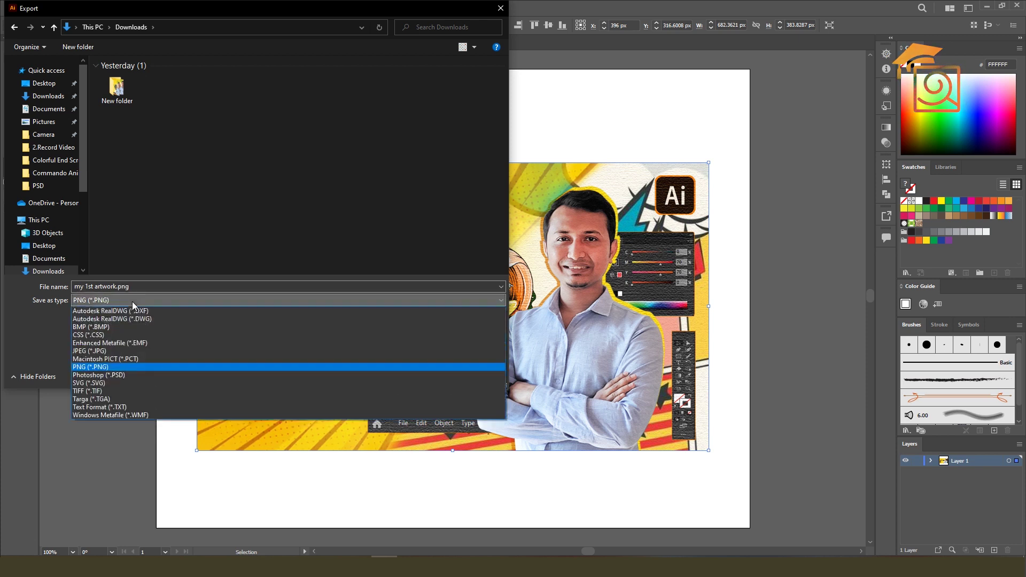
pyautogui.click(96, 353)
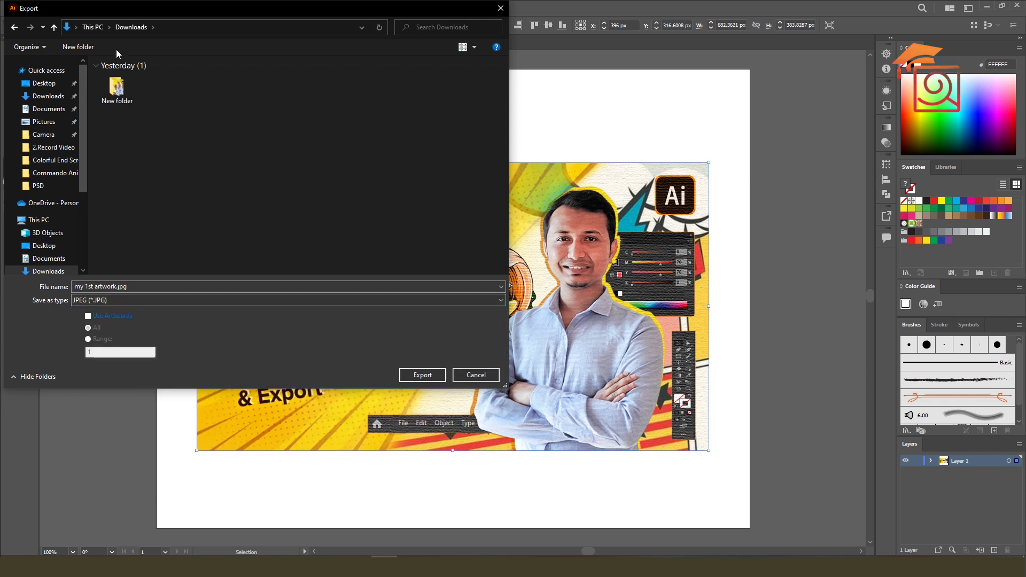
pyautogui.click(48, 98)
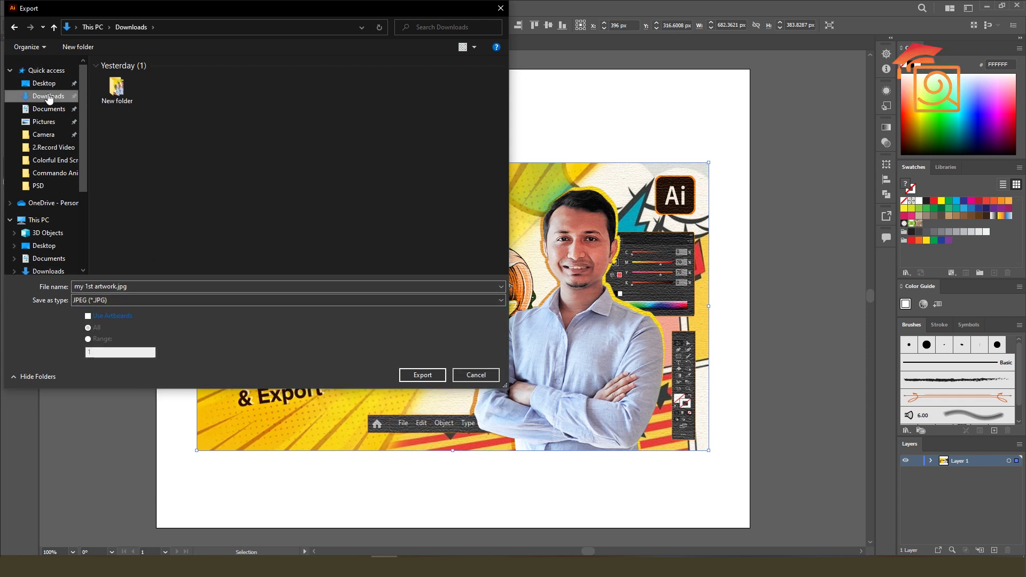
pyautogui.click(422, 375)
# Confirm the JPEG export and set its color model to RGB and quality to 10 (Maximum).
pyautogui.moveTo(456, 169); pyautogui.dragTo(423, 117)
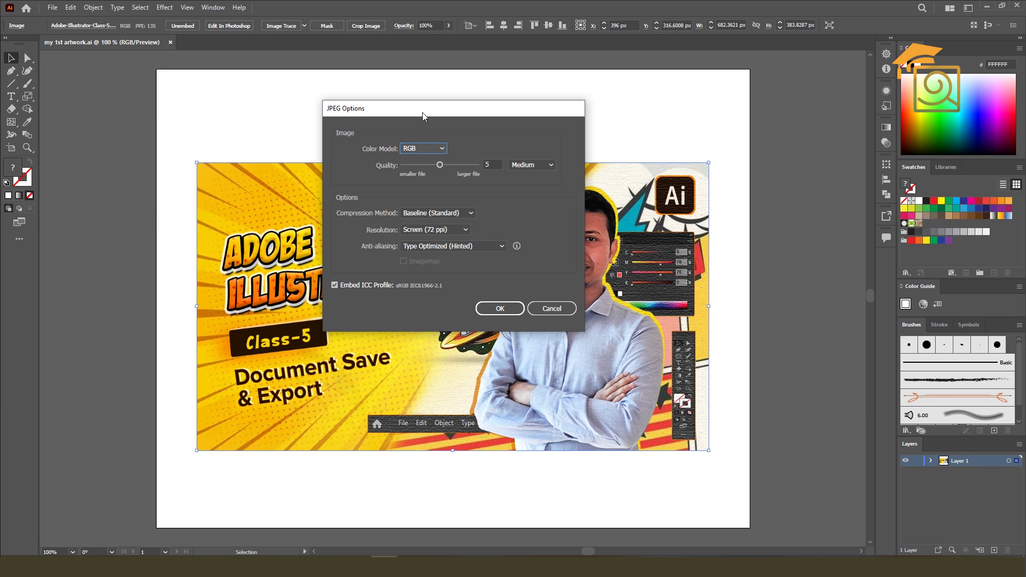
pyautogui.click(415, 148)
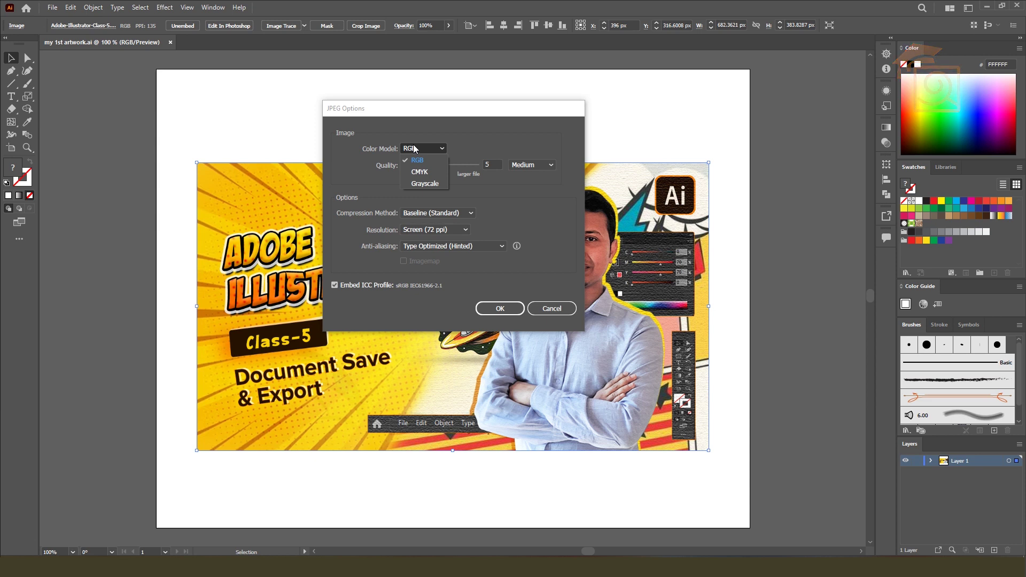
pyautogui.click(418, 160)
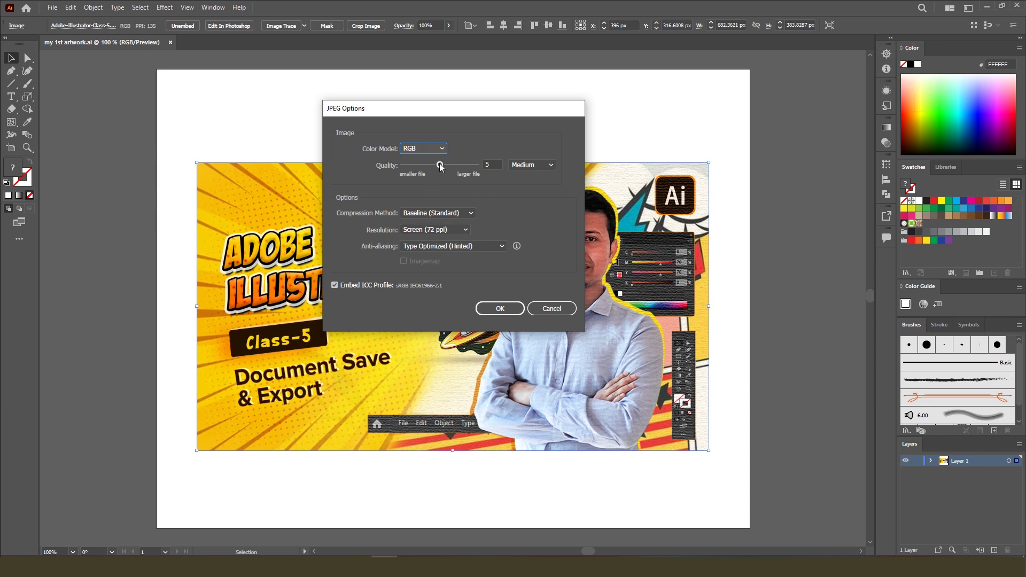
pyautogui.moveTo(439, 167); pyautogui.dragTo(522, 166)
pyautogui.doubleClick(488, 164)
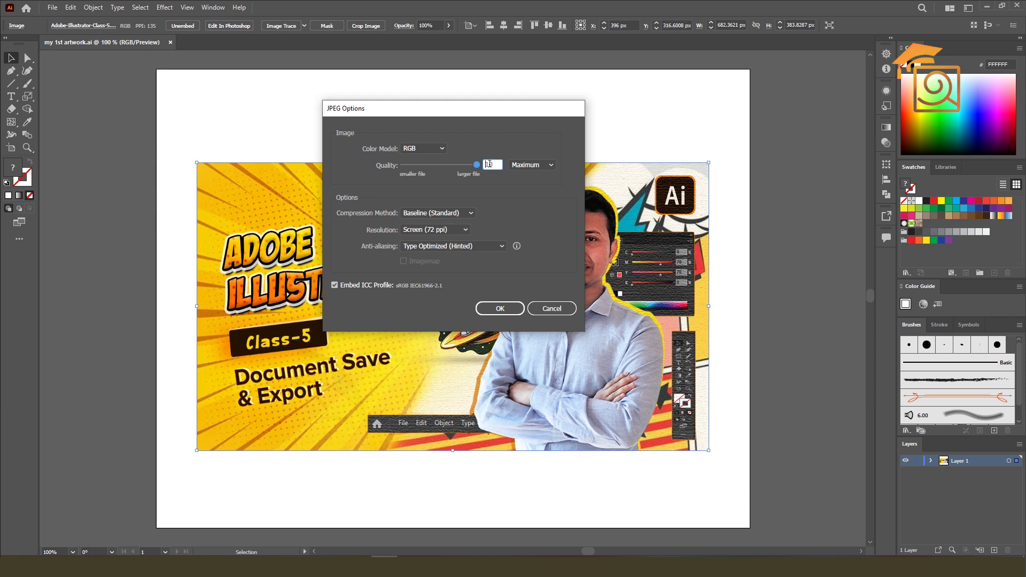
pyautogui.moveTo(476, 165)
pyautogui.mouseDown()
pyautogui.moveTo(429, 166)
pyautogui.moveTo(479, 166)
pyautogui.mouseUp()
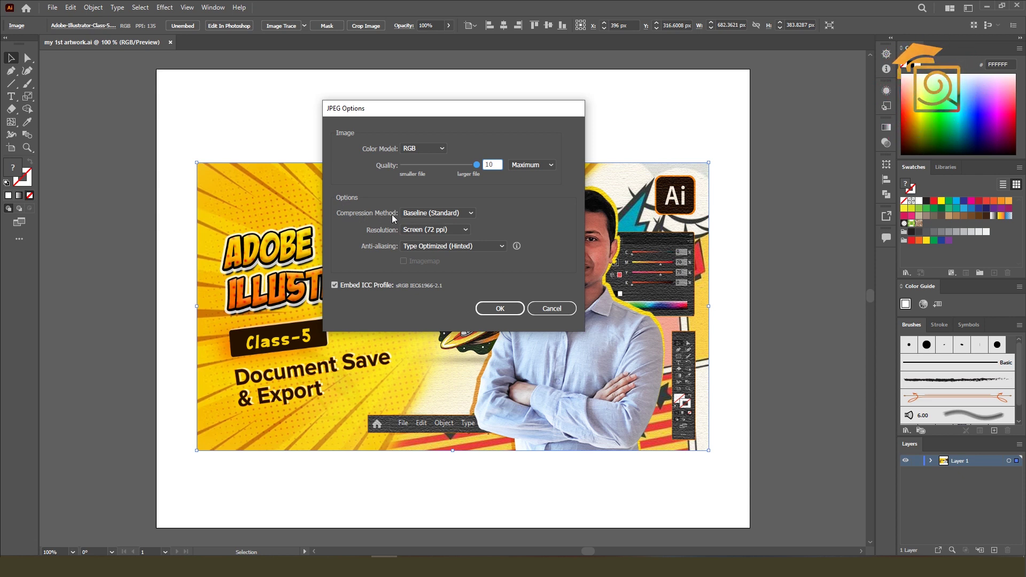
# Keep Baseline (Standard) compression, Screen (72 ppi) resolution and Type Optimized (Hinted) anti-aliasing, and finish the JPEG export.
pyautogui.click(415, 213)
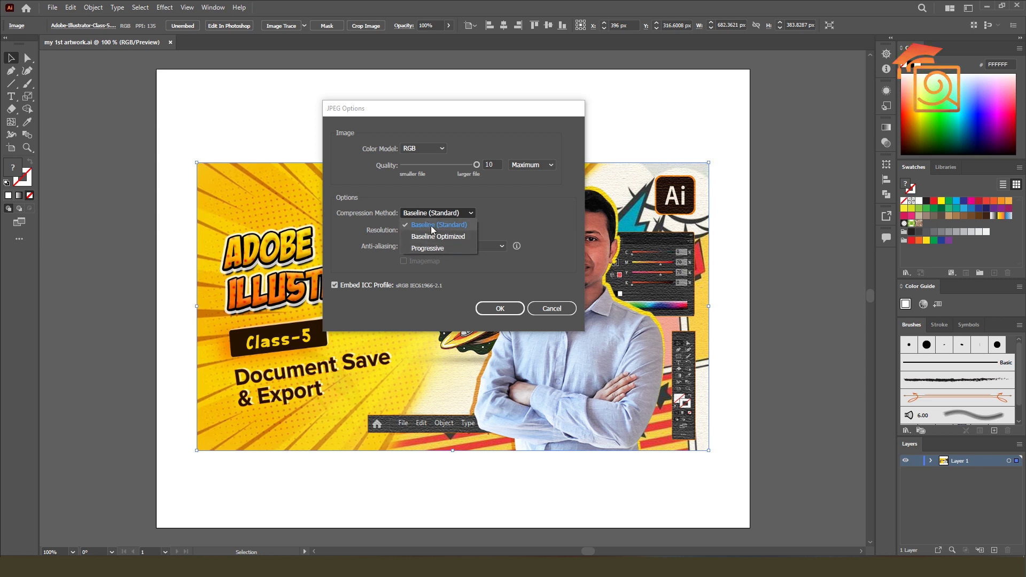
pyautogui.click(432, 227)
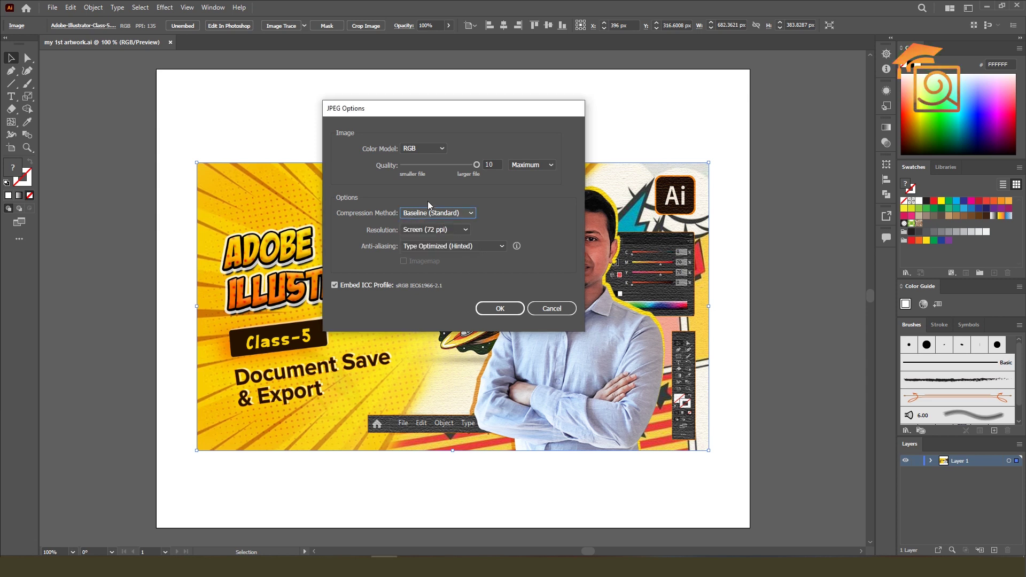
pyautogui.click(413, 229)
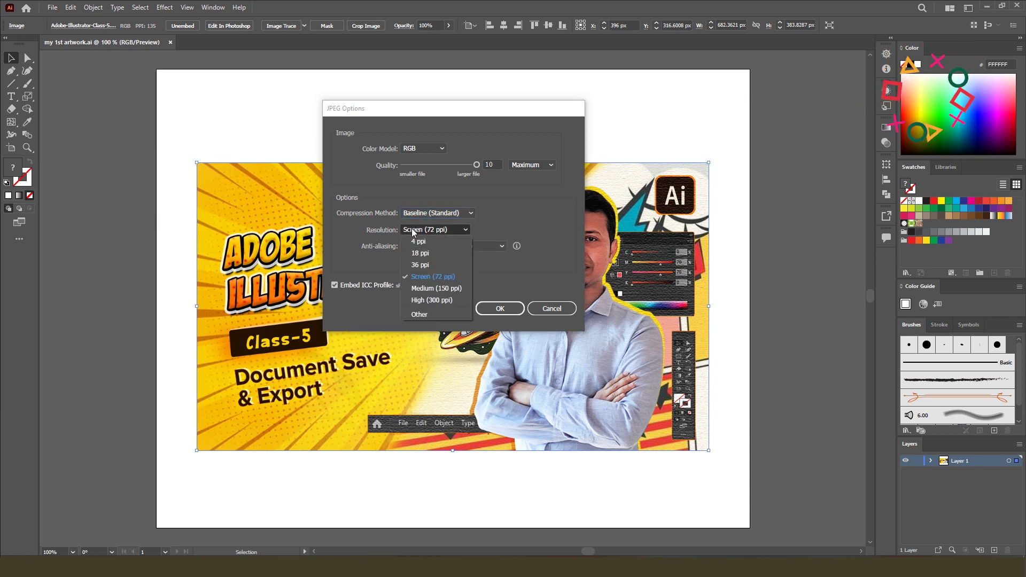
pyautogui.click(413, 230)
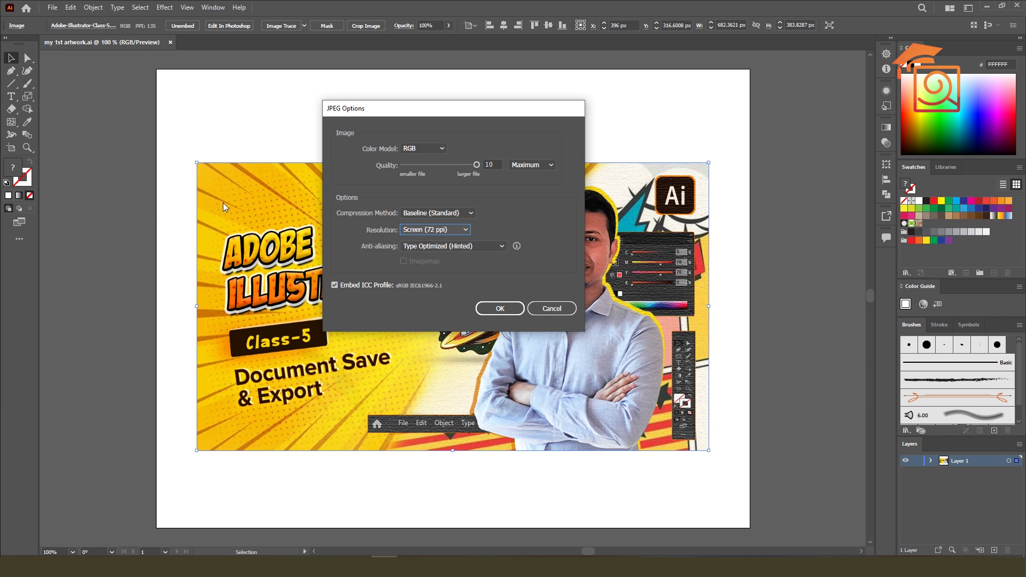
pyautogui.click(426, 245)
pyautogui.click(427, 245)
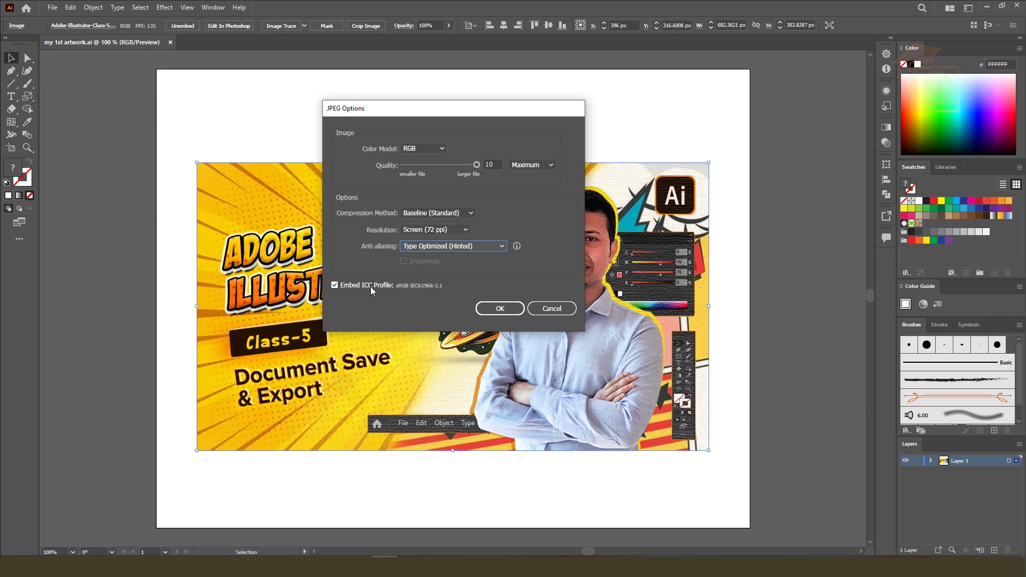
pyautogui.click(505, 308)
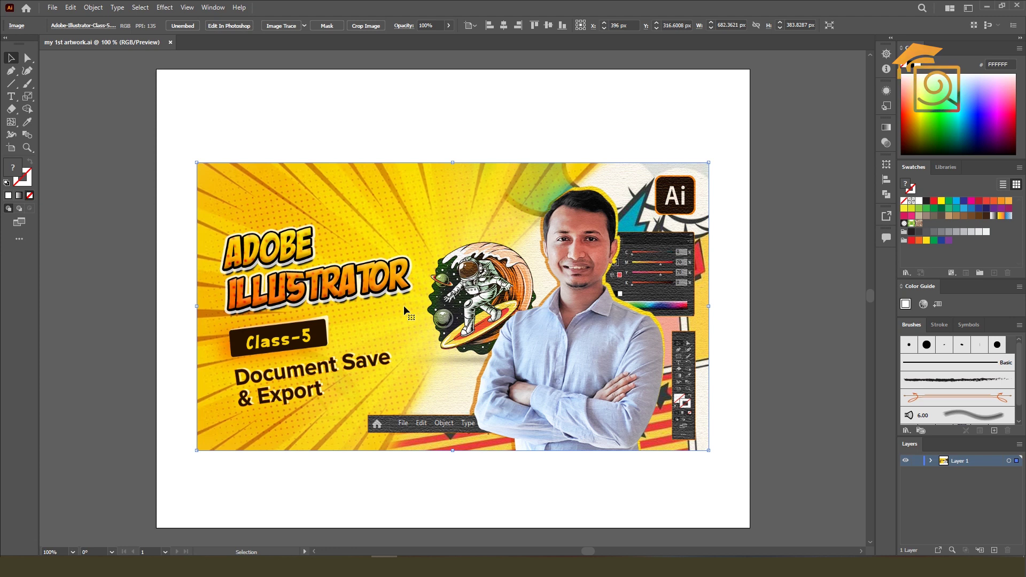
# Start a Save for Web (Legacy) export of the artwork and choose the JPEG format.
pyautogui.click(52, 7)
pyautogui.moveTo(74, 219)
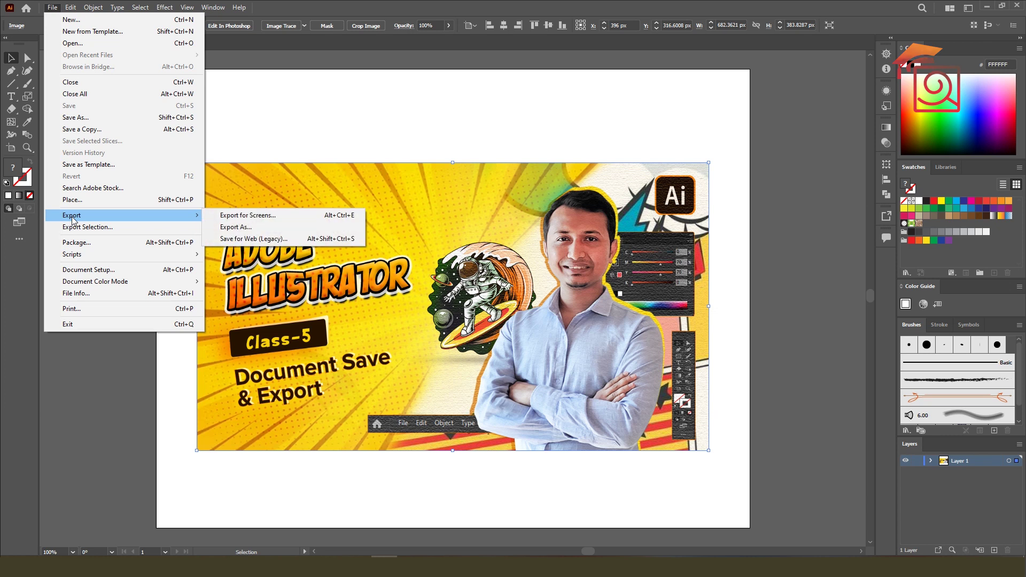
pyautogui.click(225, 240)
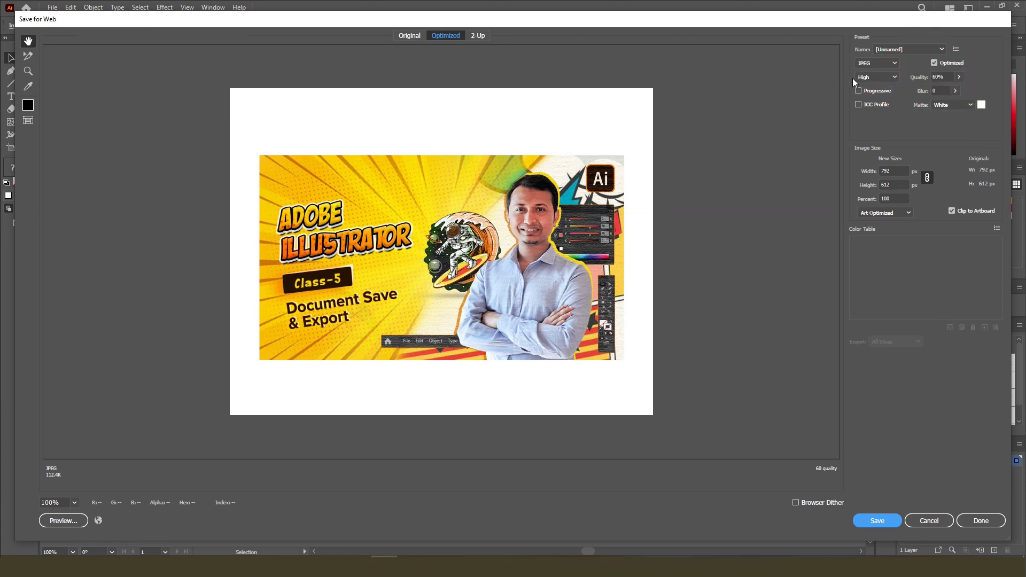
pyautogui.click(874, 63)
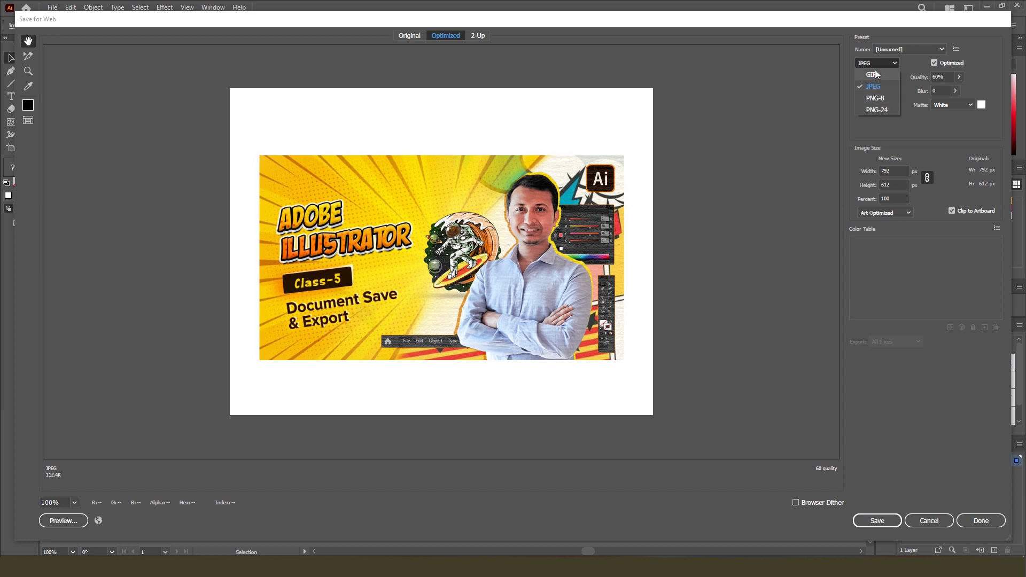
pyautogui.click(876, 87)
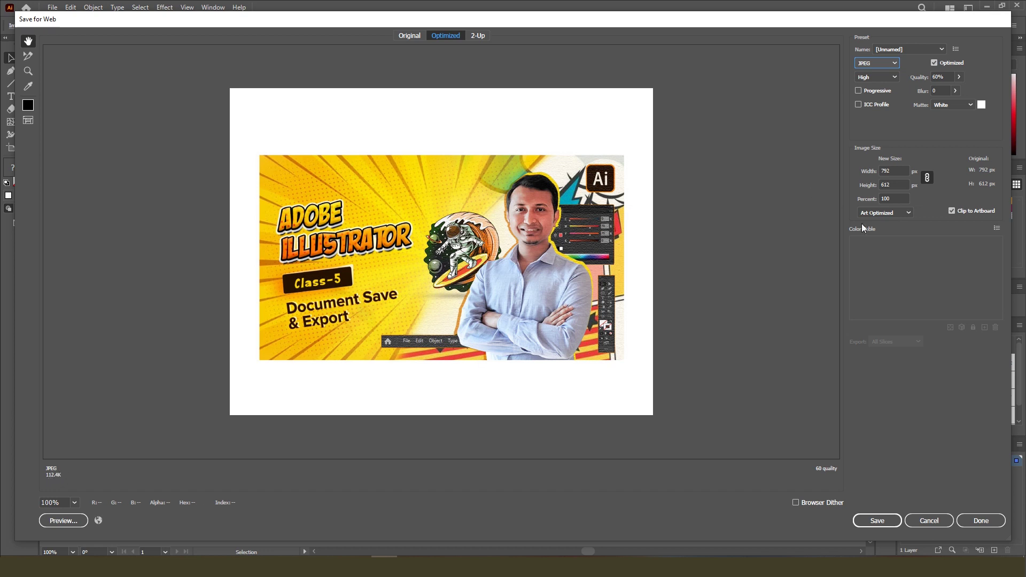
# Try the web export's JPEG quality at 43% and 60%, begin saving it to Downloads, and cancel the export.
pyautogui.click(959, 77)
pyautogui.moveTo(941, 90); pyautogui.dragTo(935, 90)
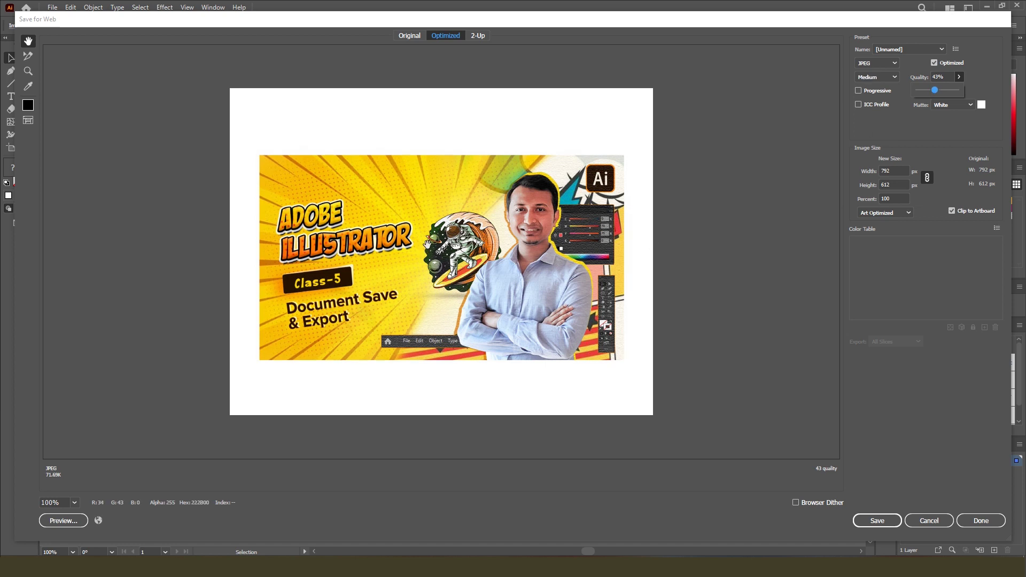
pyautogui.moveTo(933, 87); pyautogui.dragTo(943, 89)
pyautogui.click(886, 524)
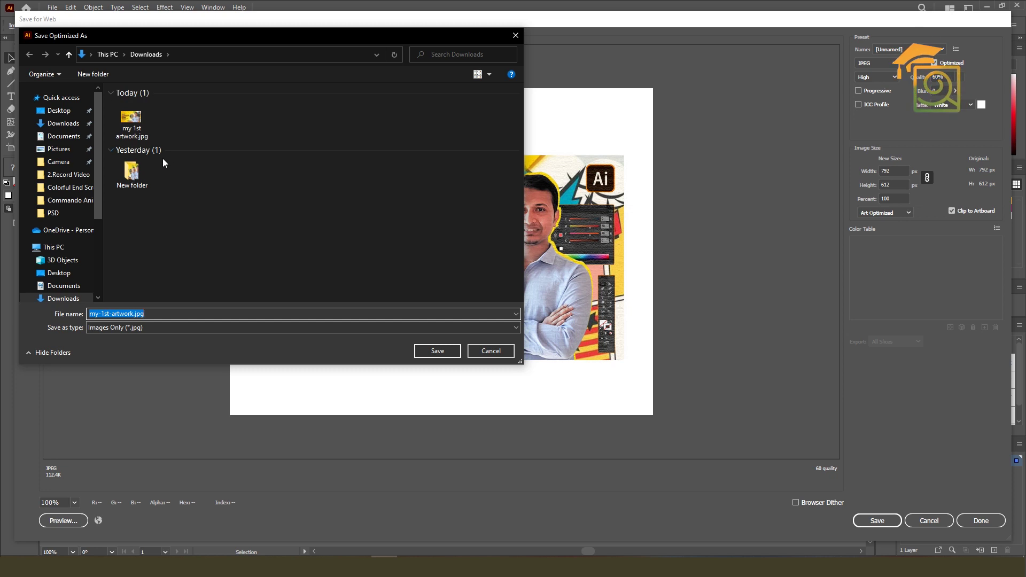
pyautogui.click(492, 349)
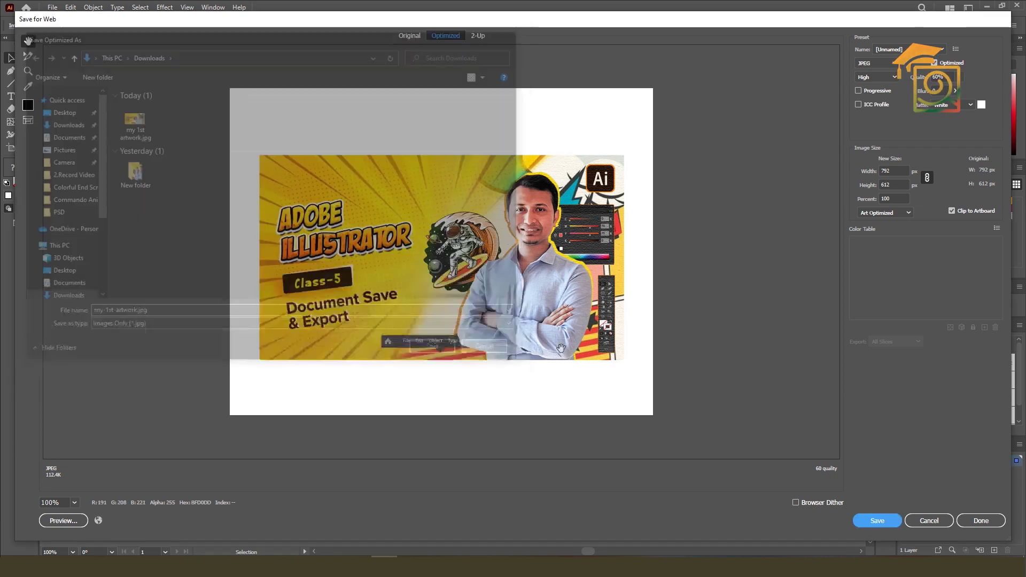
pyautogui.click(928, 521)
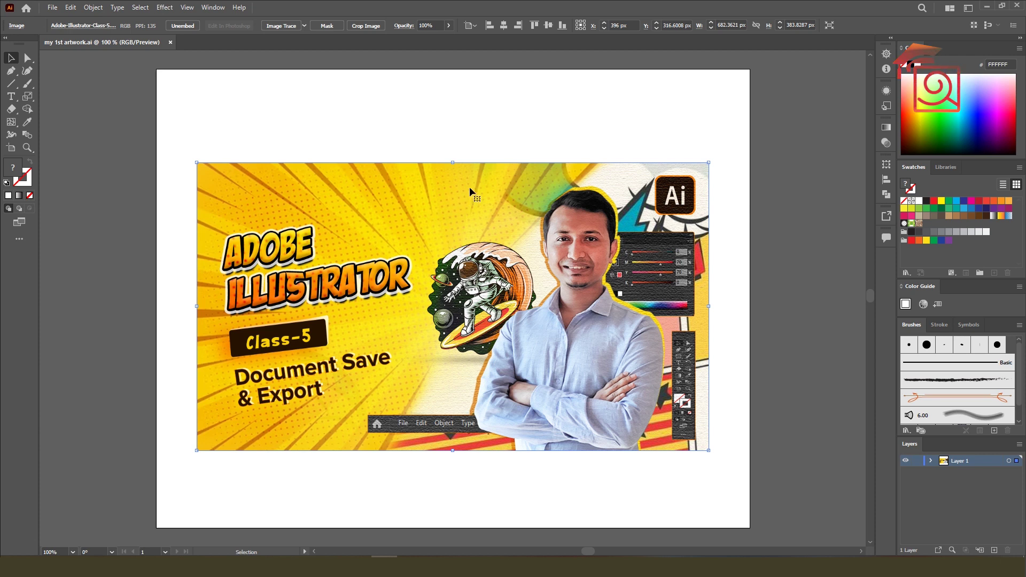
# Place a copy of the thumbnail image, scaled to about 341 × 192 px, outside the artboard near its upper-left corner.
pyautogui.scroll(-2, 470, 188)
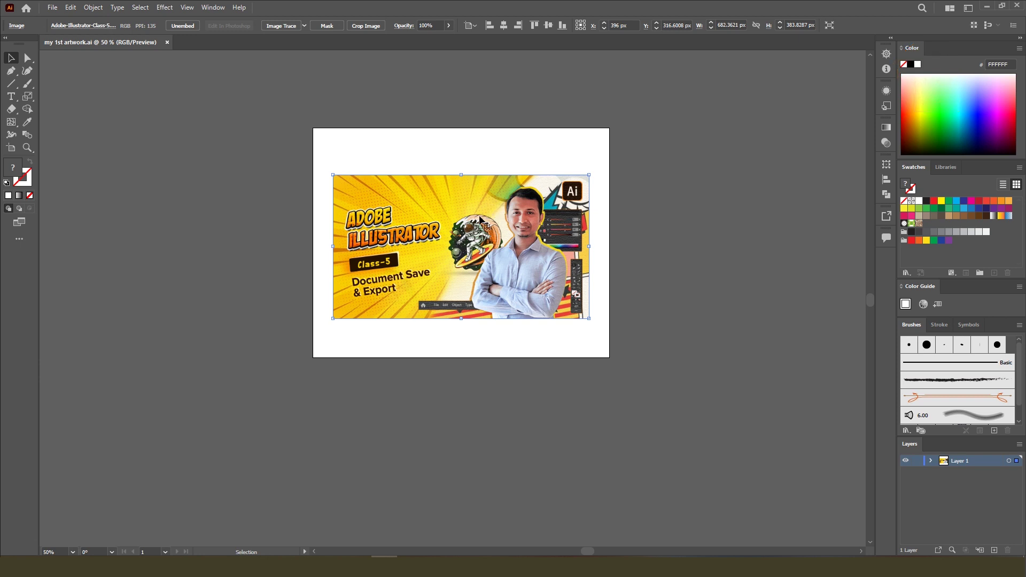
pyautogui.moveTo(482, 219); pyautogui.dragTo(160, 242)
pyautogui.moveTo(129, 278); pyautogui.dragTo(266, 237)
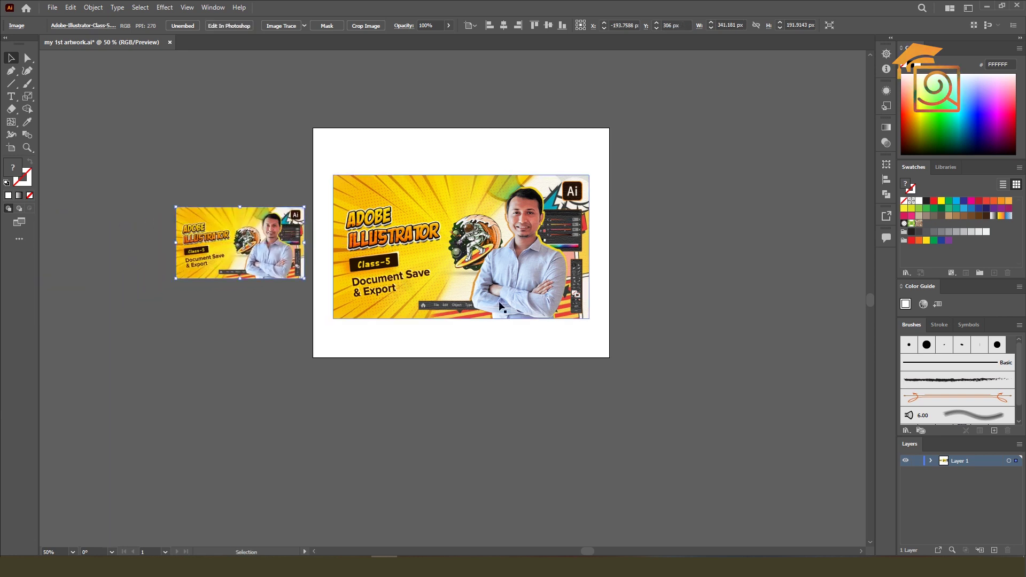
pyautogui.scroll(-2, 501, 306)
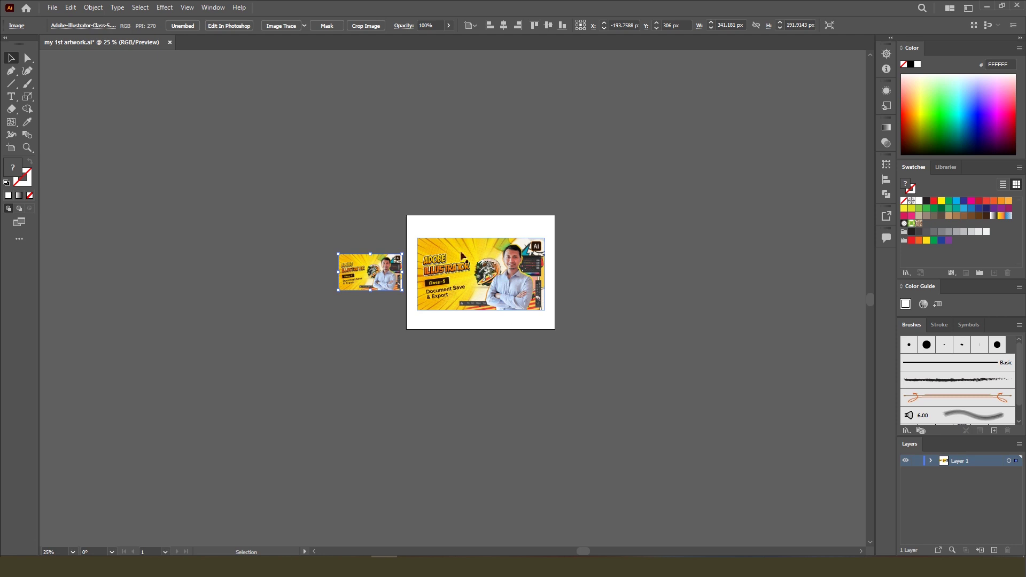
pyautogui.moveTo(372, 273); pyautogui.dragTo(367, 179)
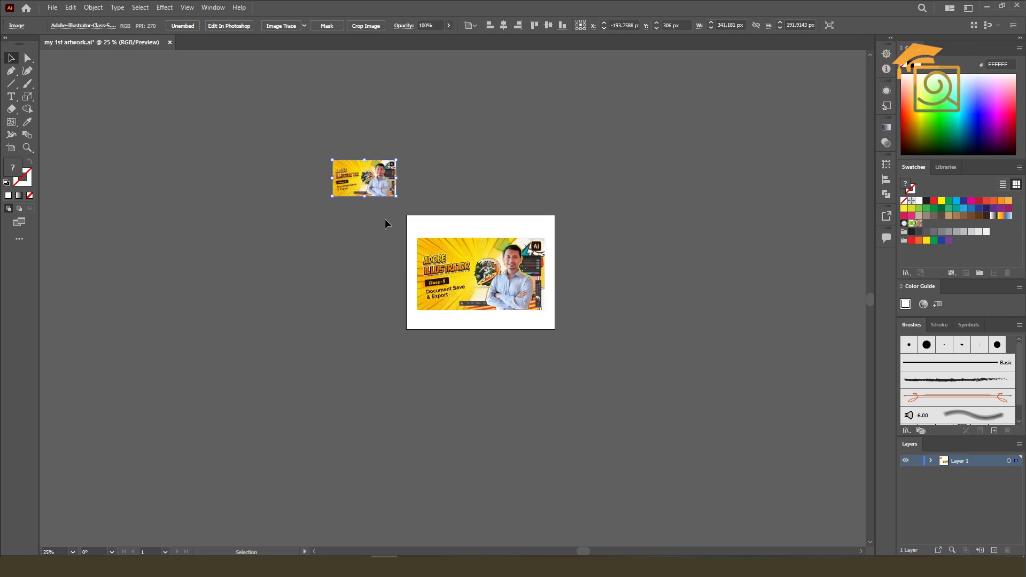
# Examine the full canvas extent around the artboard and the small image copy outside it.
pyautogui.hotkey('ctrl', '-')
pyautogui.hotkey('ctrl', '-')
pyautogui.hotkey('ctrl', '-')
pyautogui.hotkey('ctrl', '-')
pyautogui.hotkey('ctrl', '-')
pyautogui.hotkey('ctrl', '-')
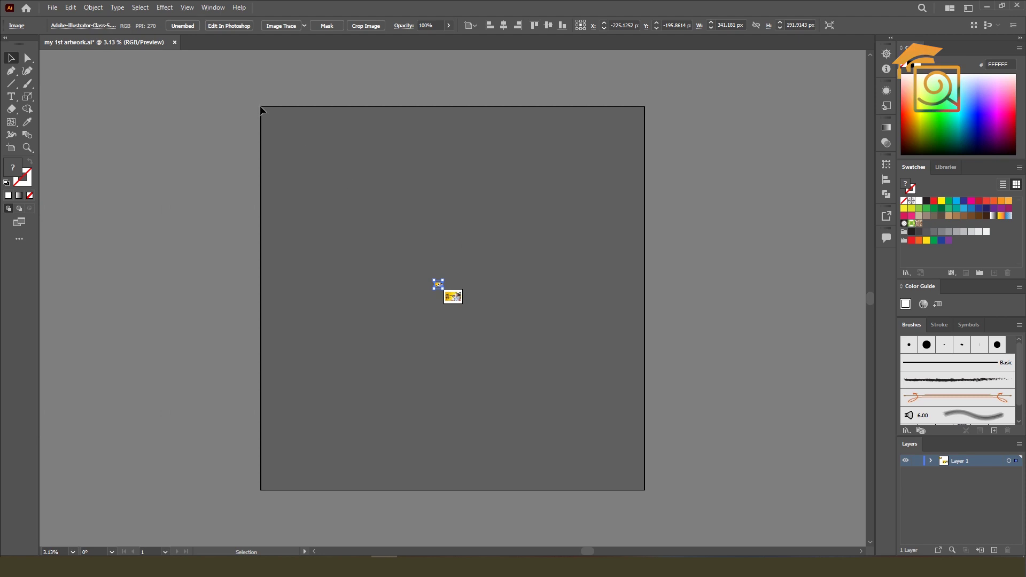
pyautogui.hotkey('ctrl', '+')
pyautogui.hotkey('ctrl', '+')
pyautogui.hotkey('ctrl', '+')
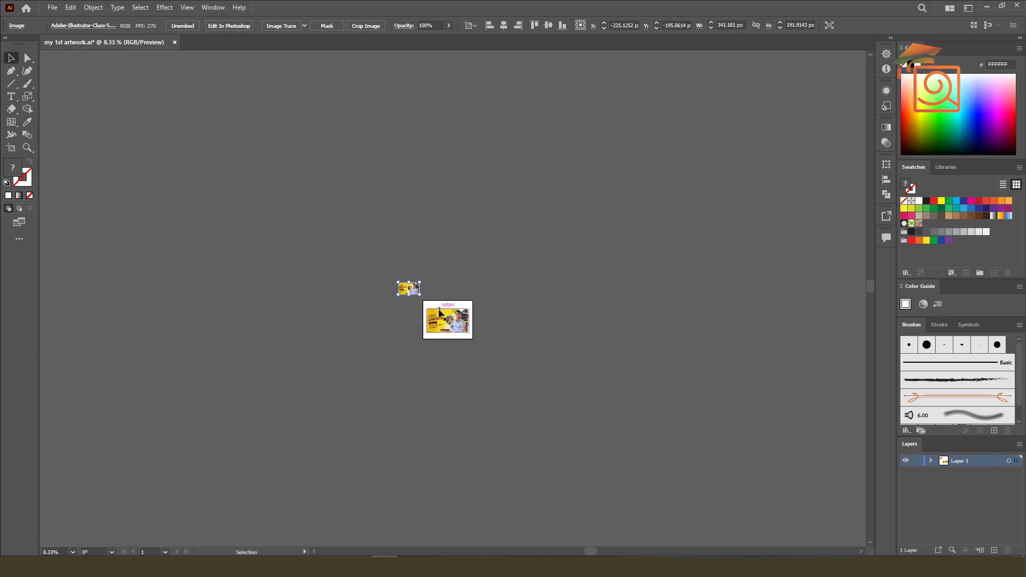
pyautogui.hotkey('ctrl', '+')
pyautogui.hotkey('ctrl', '+')
pyautogui.hotkey('ctrl', '+')
pyautogui.hotkey('ctrl', '-')
pyautogui.hotkey('ctrl', '-')
pyautogui.hotkey('ctrl', '-')
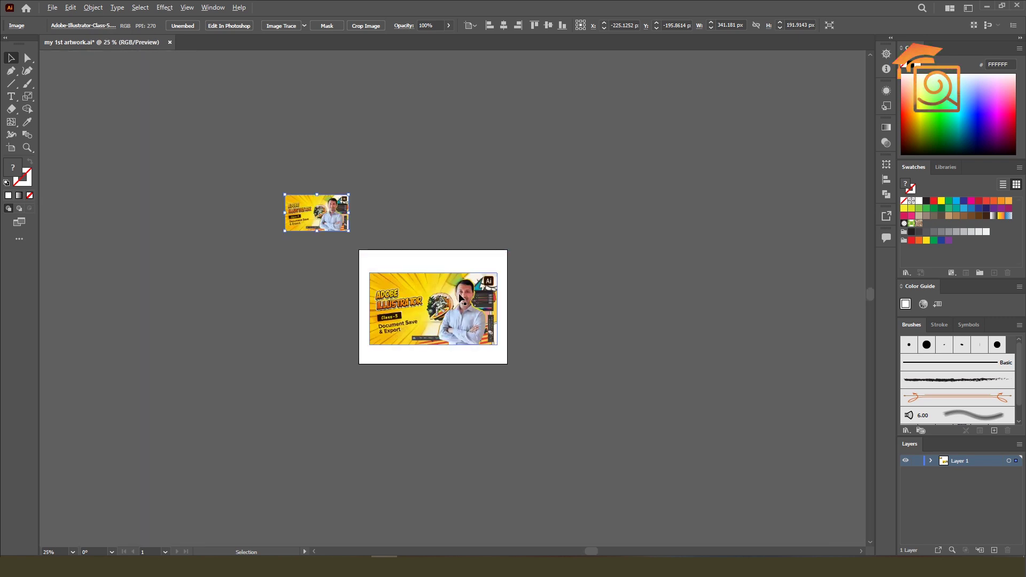
pyautogui.hotkey('ctrl', '+')
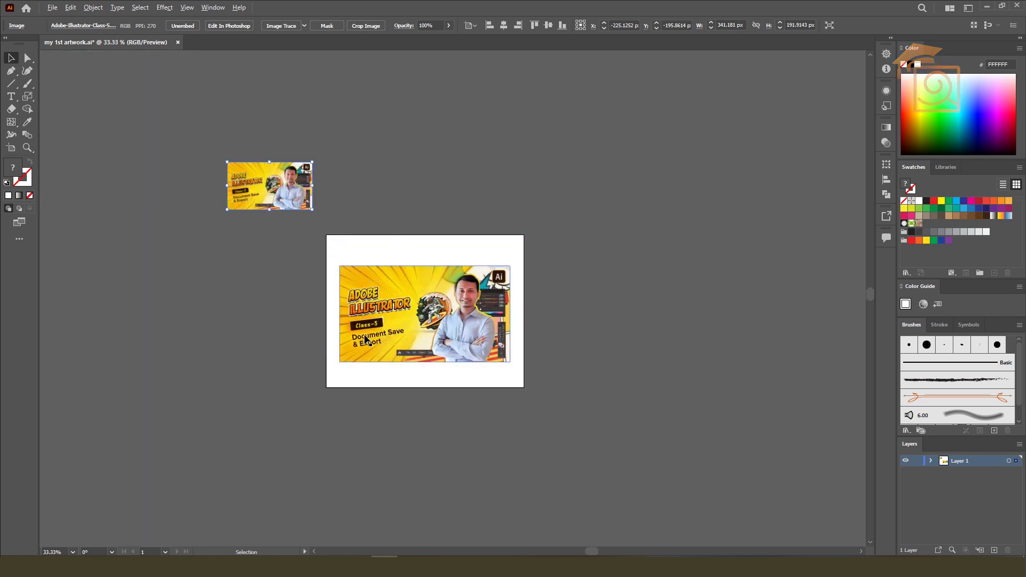
pyautogui.scroll(1, 365, 339)
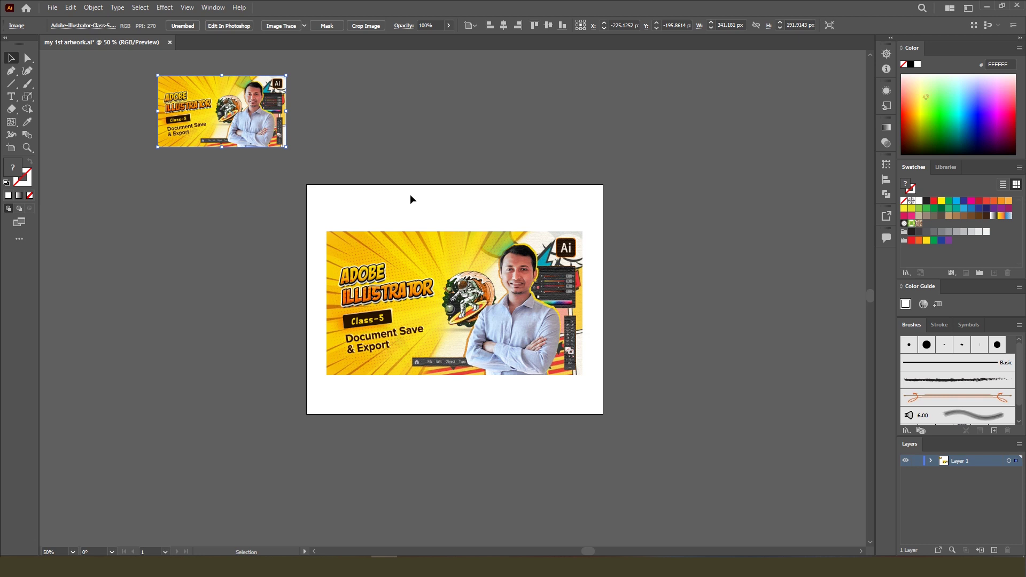
# Move the small image copy farther left of the artboard, to about X -299 px and Y -151 px.
pyautogui.scroll(-1, 437, 261)
pyautogui.moveTo(300, 160); pyautogui.dragTo(281, 152)
pyautogui.hotkey('ctrl', '+')
pyautogui.moveTo(206, 107); pyautogui.dragTo(213, 135)
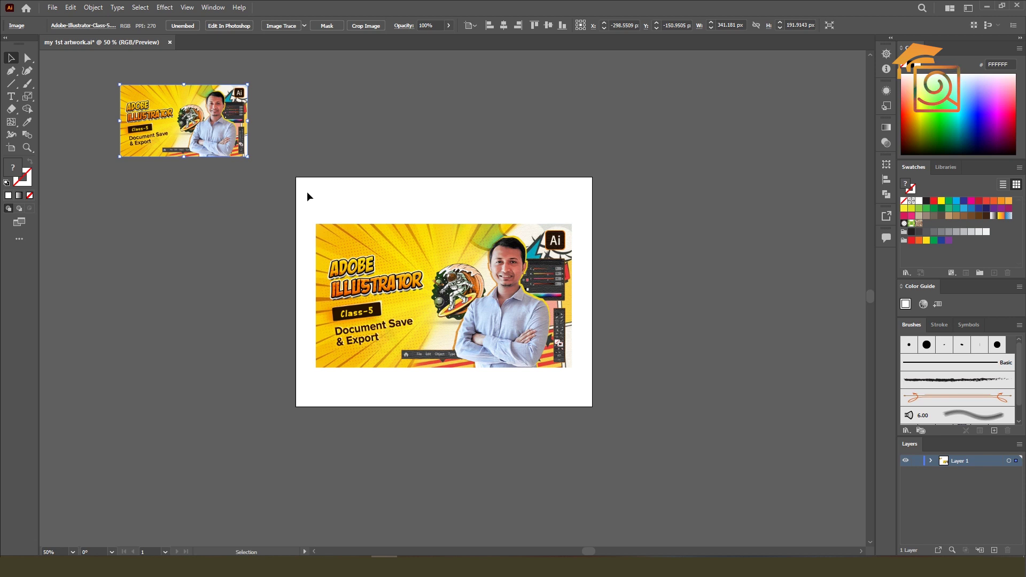
# Start an Export As of the artwork to Downloads in JPEG (*.JPG) format with Use Artboards enabled.
pyautogui.click(51, 7)
pyautogui.moveTo(111, 219)
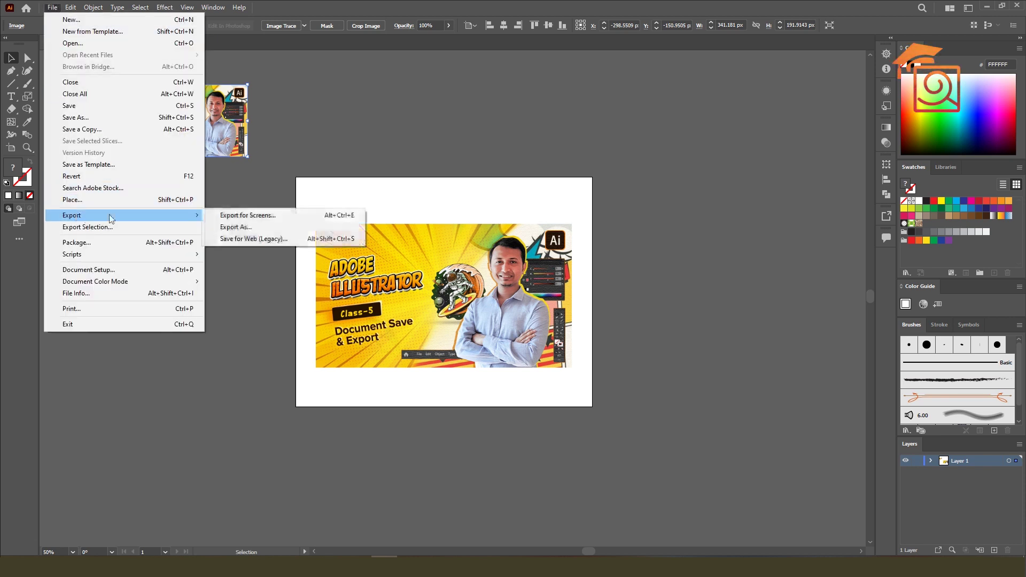
pyautogui.click(235, 227)
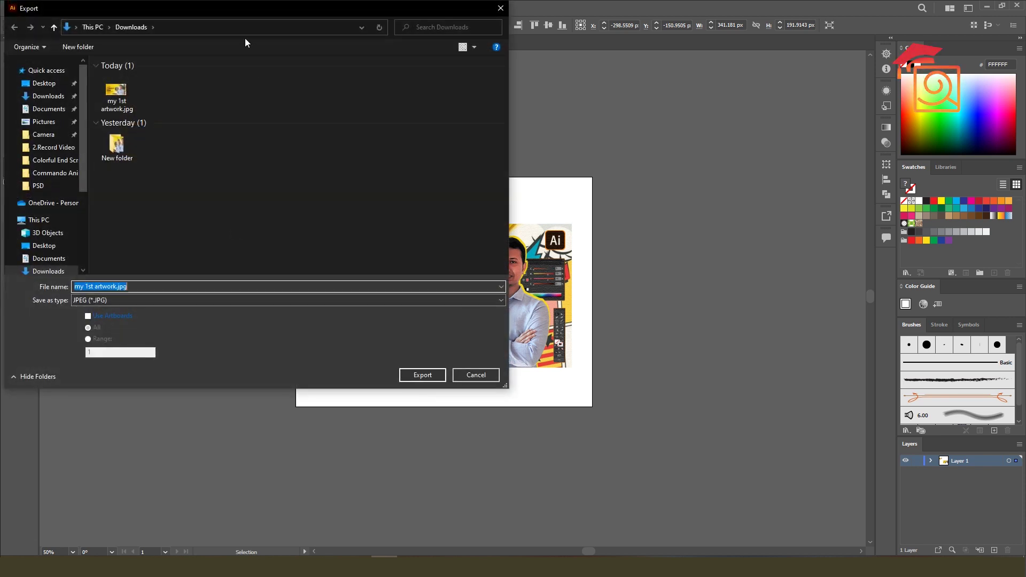
pyautogui.moveTo(205, 11); pyautogui.dragTo(367, 69)
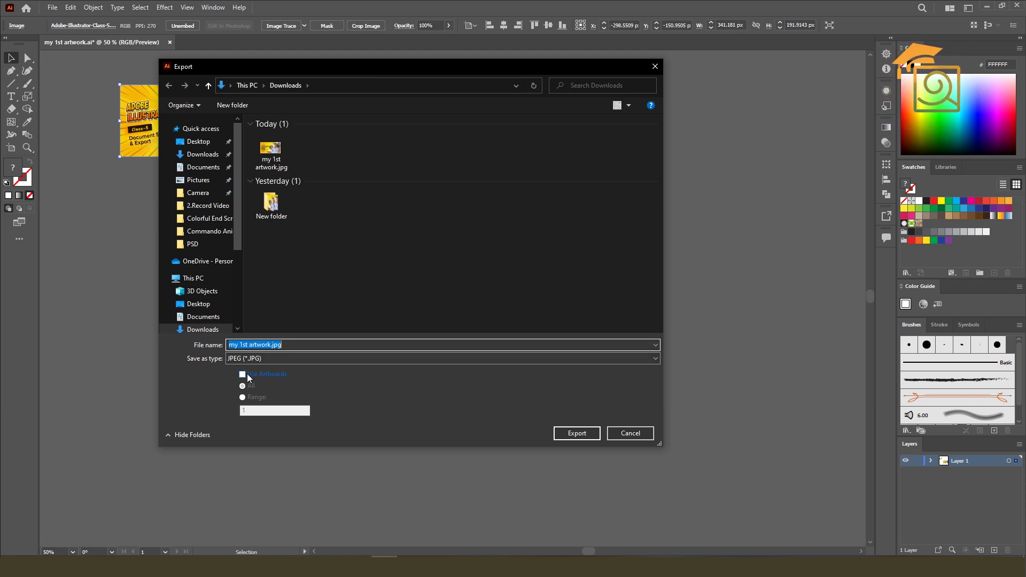
pyautogui.click(240, 359)
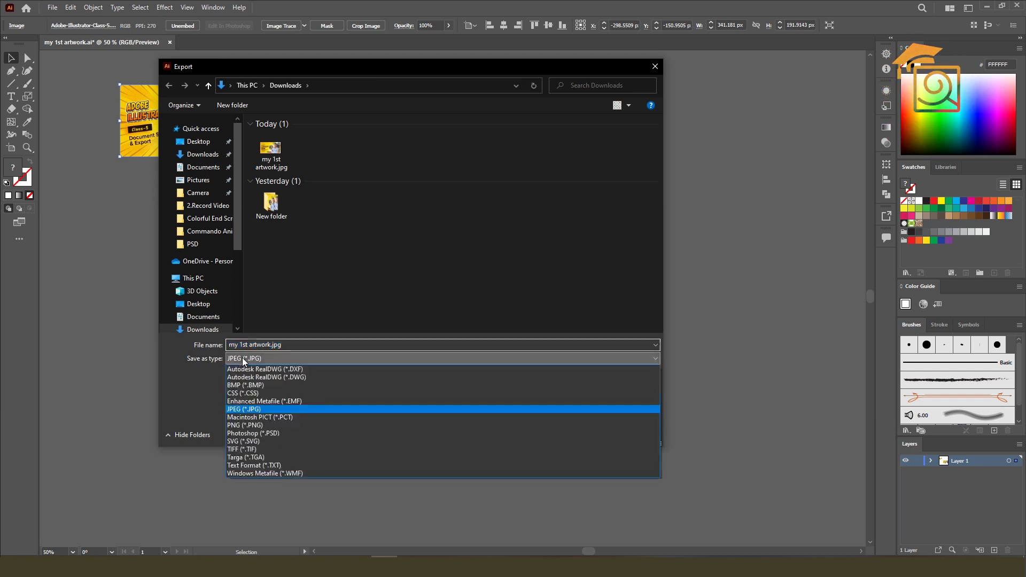
pyautogui.click(246, 415)
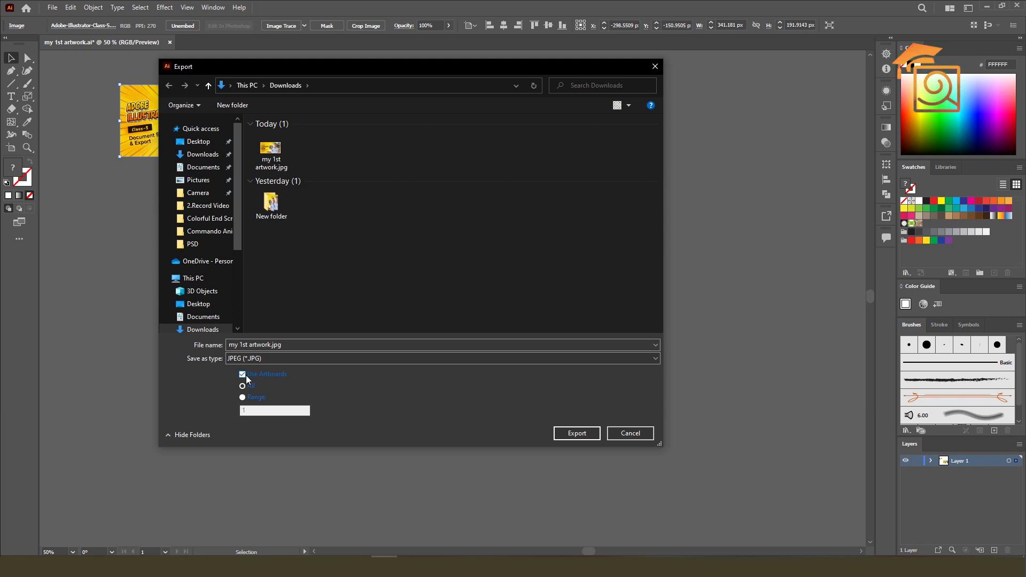
# Try the artboard range 5-10, reset the range to 1, and switch back to exporting all artboards.
pyautogui.moveTo(350, 70); pyautogui.dragTo(449, 60)
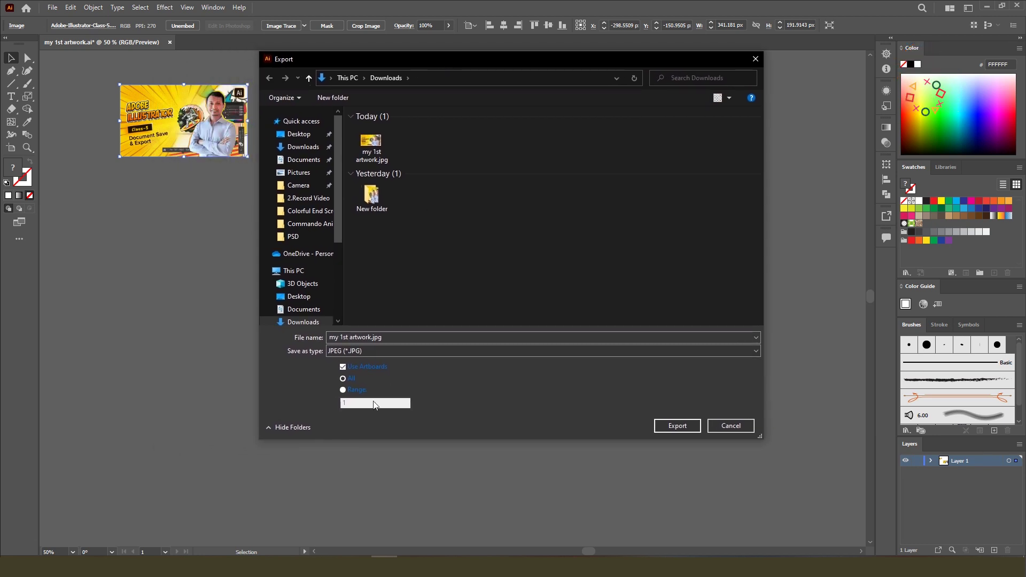
pyautogui.click(343, 390)
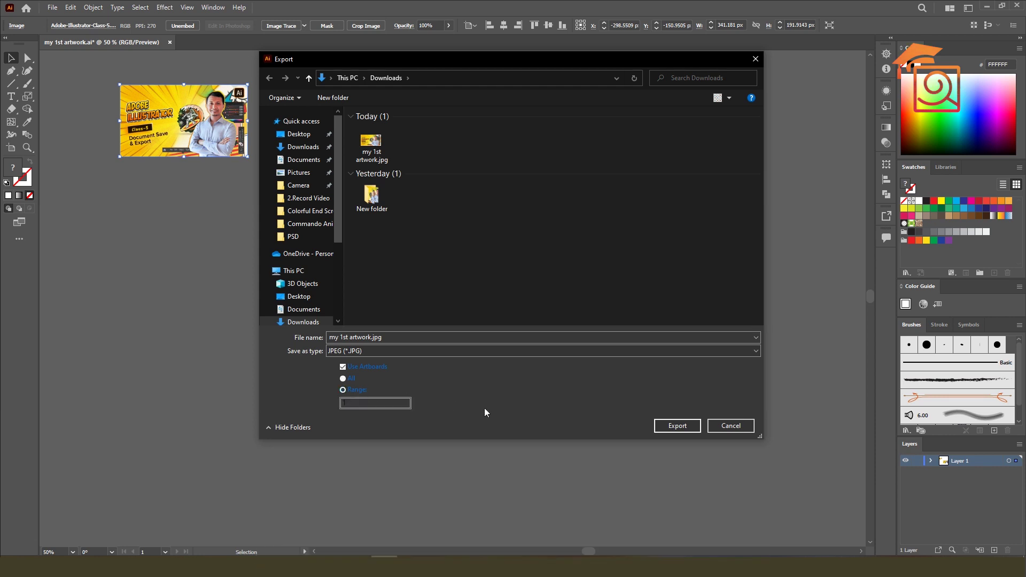
pyautogui.doubleClick(367, 402)
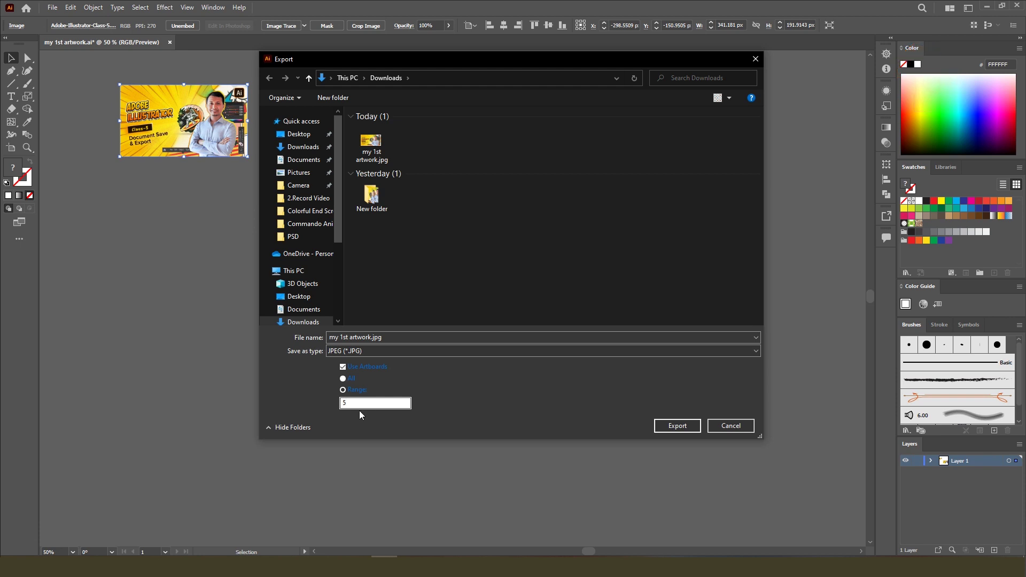
pyautogui.write('5,9')
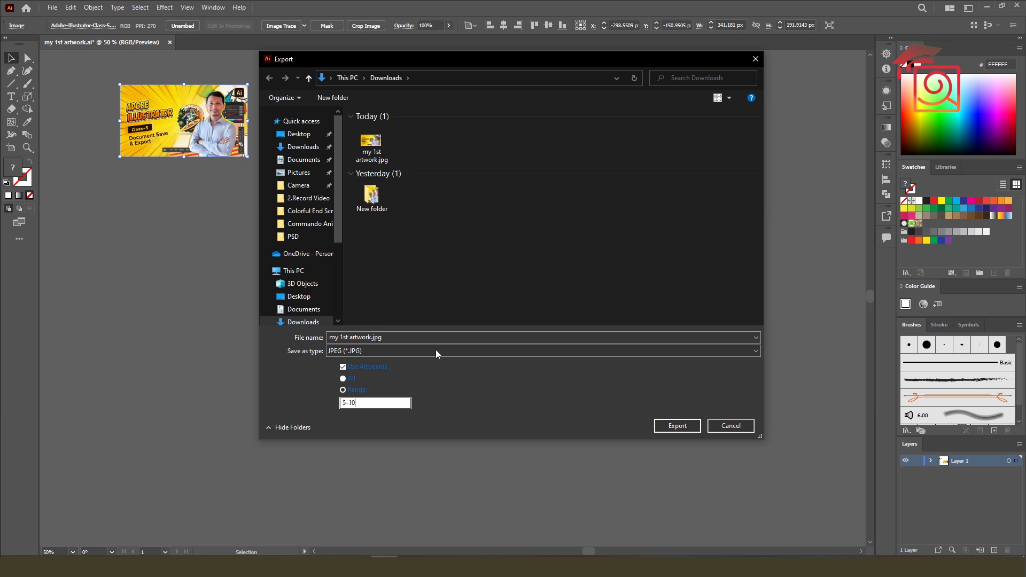
pyautogui.moveTo(359, 403); pyautogui.dragTo(313, 401)
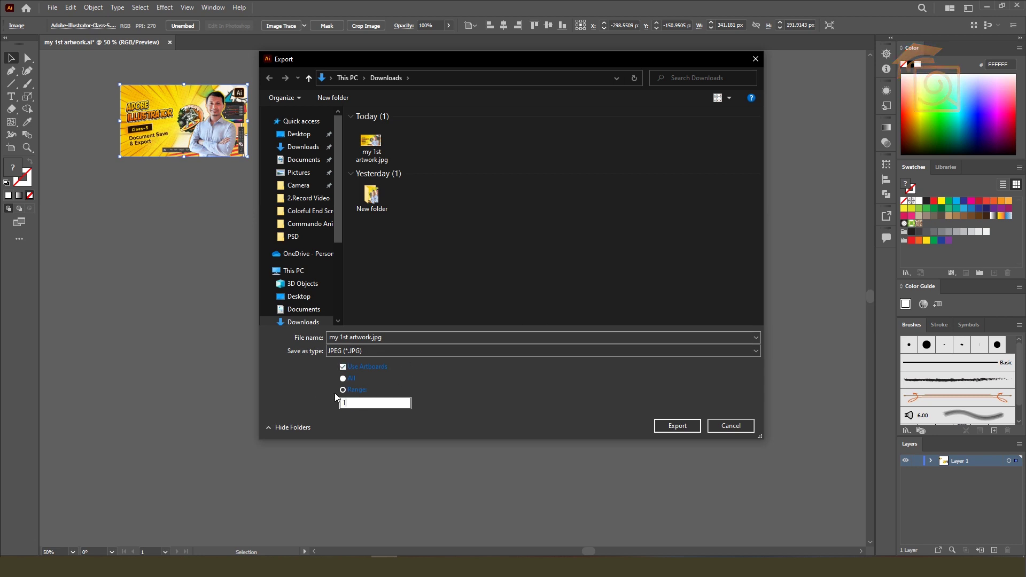
pyautogui.click(343, 379)
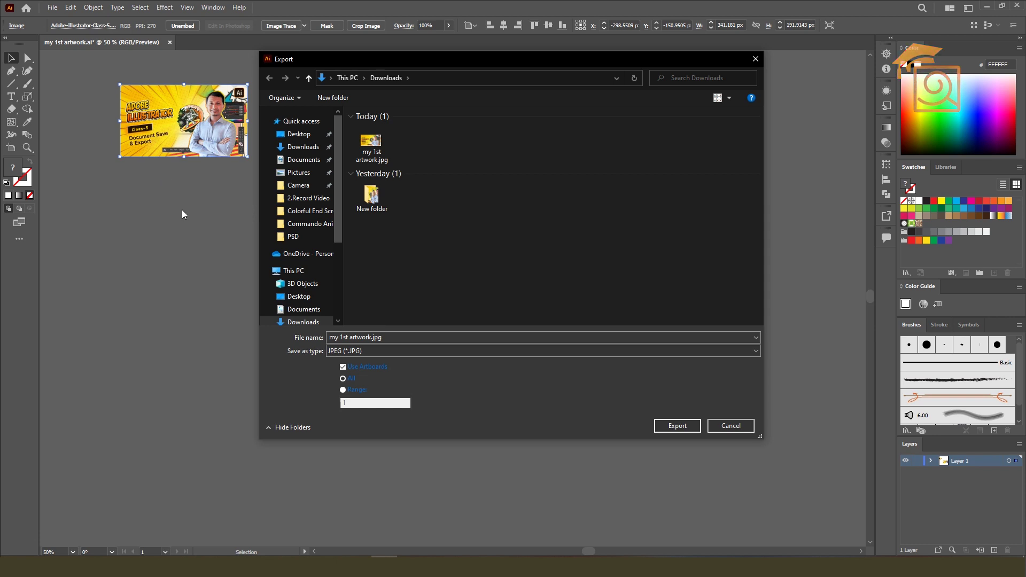
# Export without Use Artboards as my 1st artwork-2.jpg, using RGB, Maximum quality 10 and Screen (72 ppi) resolution.
pyautogui.click(343, 367)
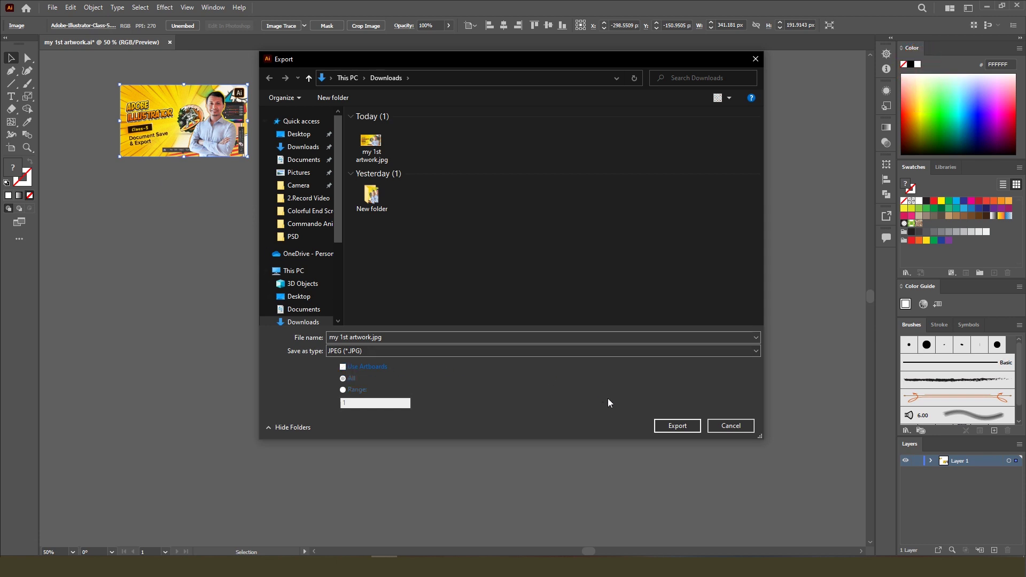
pyautogui.moveTo(330, 337); pyautogui.dragTo(371, 337)
pyautogui.click(371, 337)
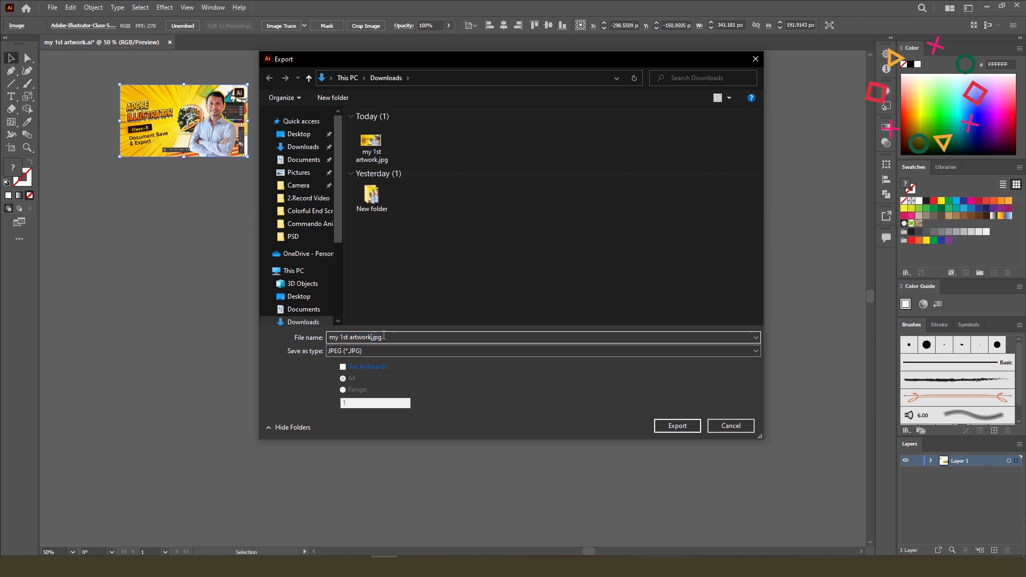
pyautogui.write('-2')
pyautogui.click(678, 426)
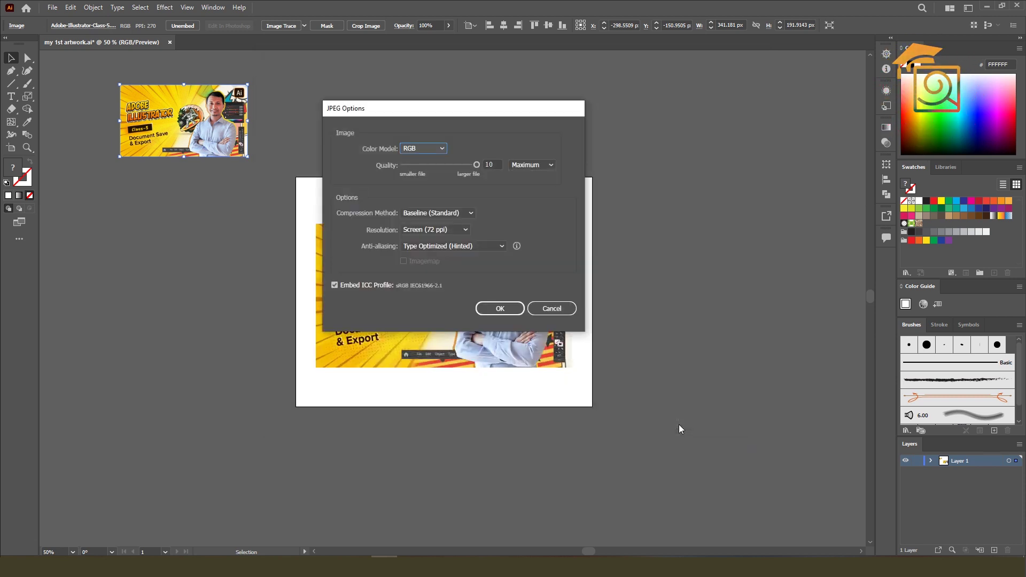
pyautogui.click(511, 310)
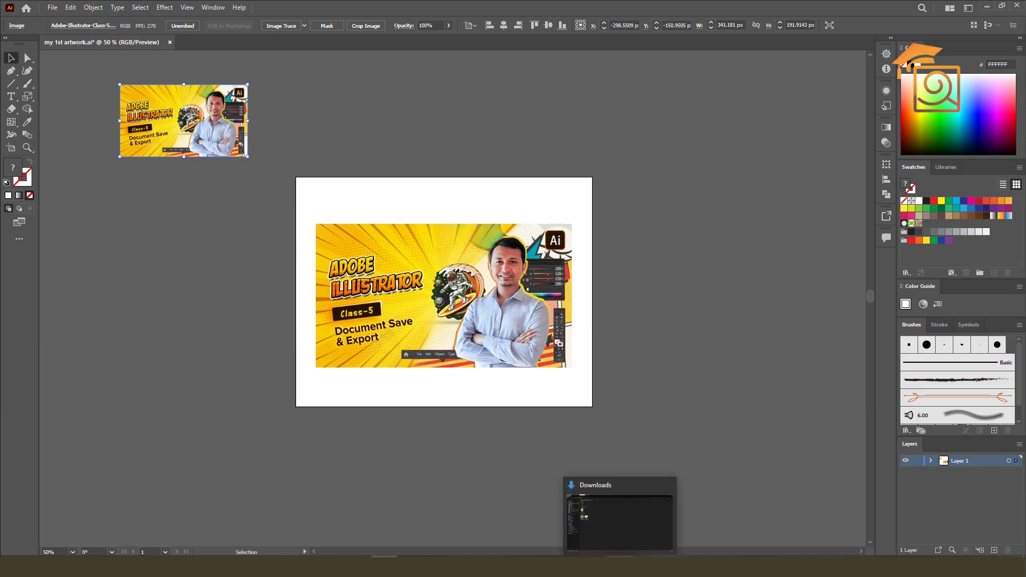
# Open my 1st artwork-2.jpg from the Downloads folder to check its exported extent, and return to Illustrator.
pyautogui.click(620, 567)
pyautogui.doubleClick(187, 219)
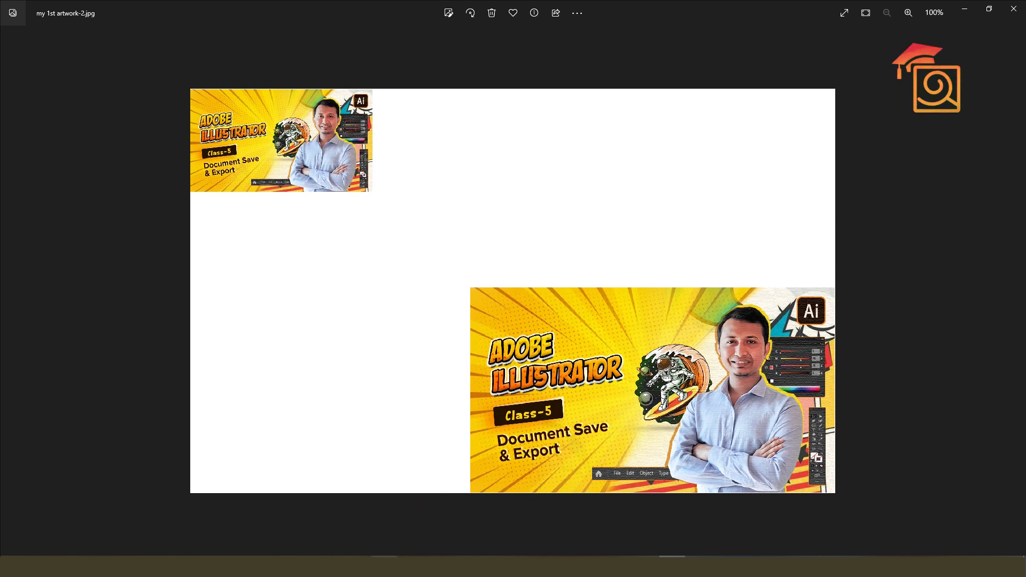
pyautogui.click(378, 522)
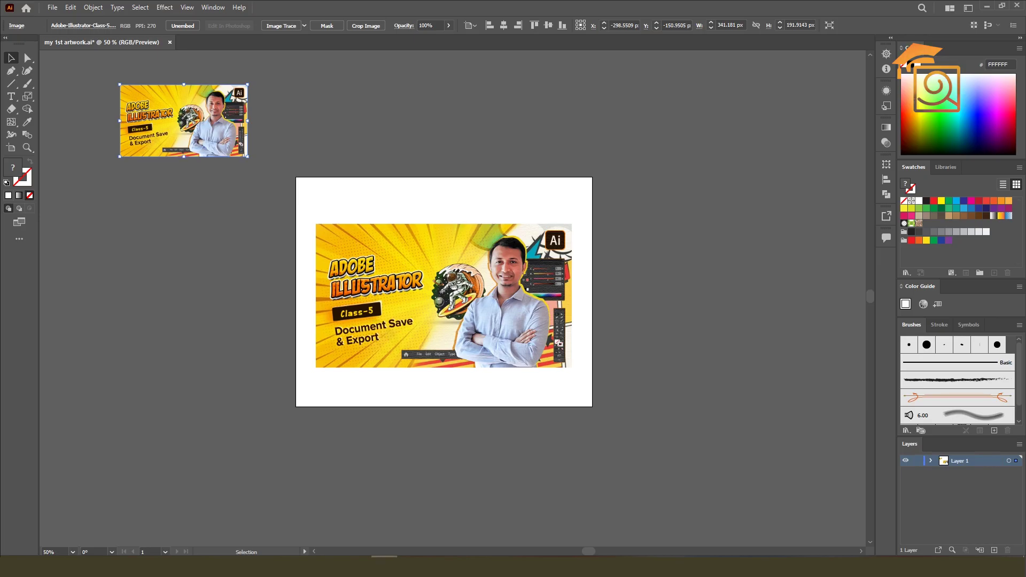
# Export a JPEG limited to the artboard with Use Artboards for all artboards, naming it my 1st artwork-3.jpg, at Maximum quality.
pyautogui.click(53, 7)
pyautogui.moveTo(160, 215)
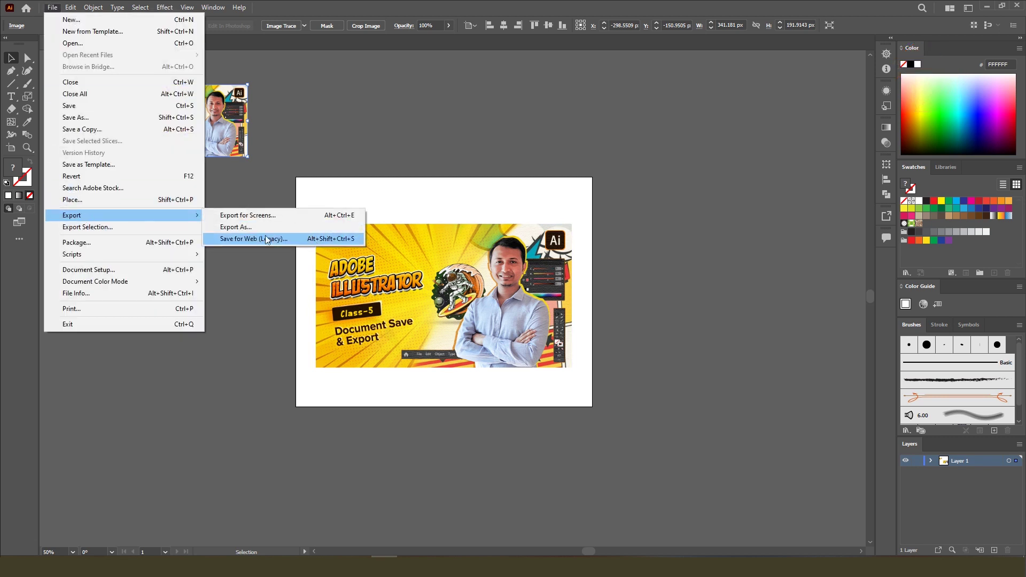
pyautogui.click(248, 230)
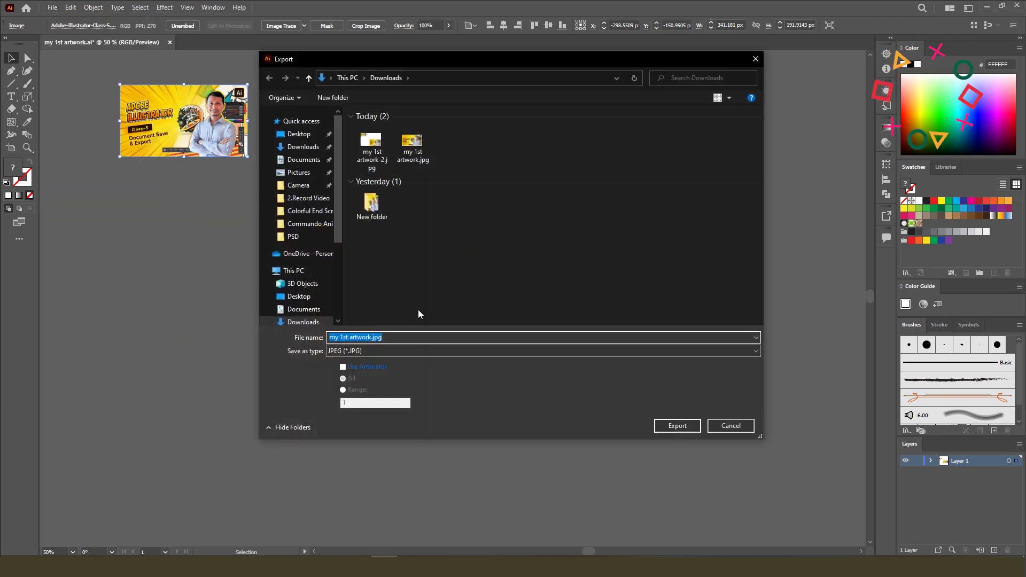
pyautogui.click(343, 367)
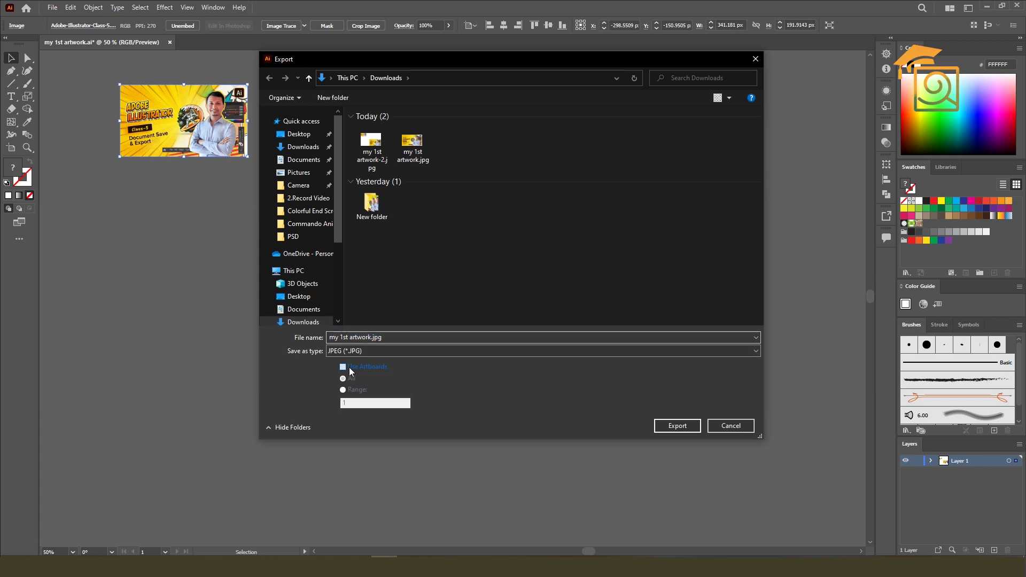
pyautogui.click(373, 337)
pyautogui.write('-3')
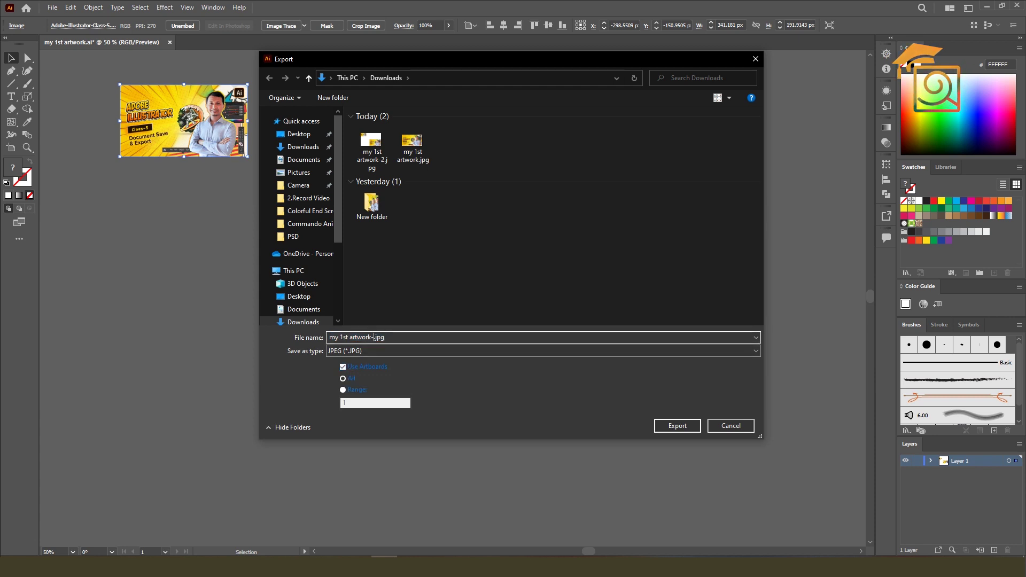
pyautogui.click(675, 426)
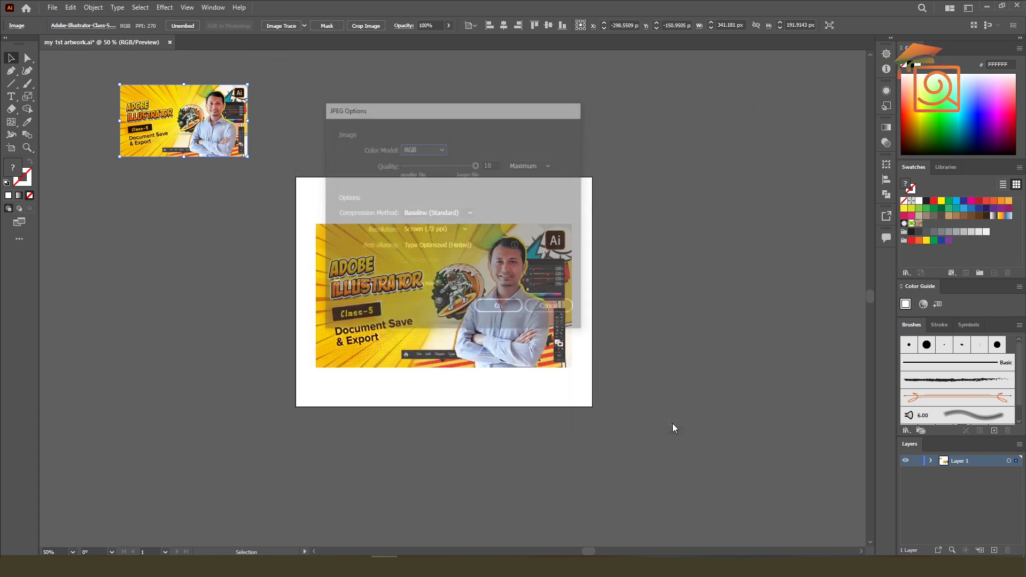
pyautogui.click(501, 310)
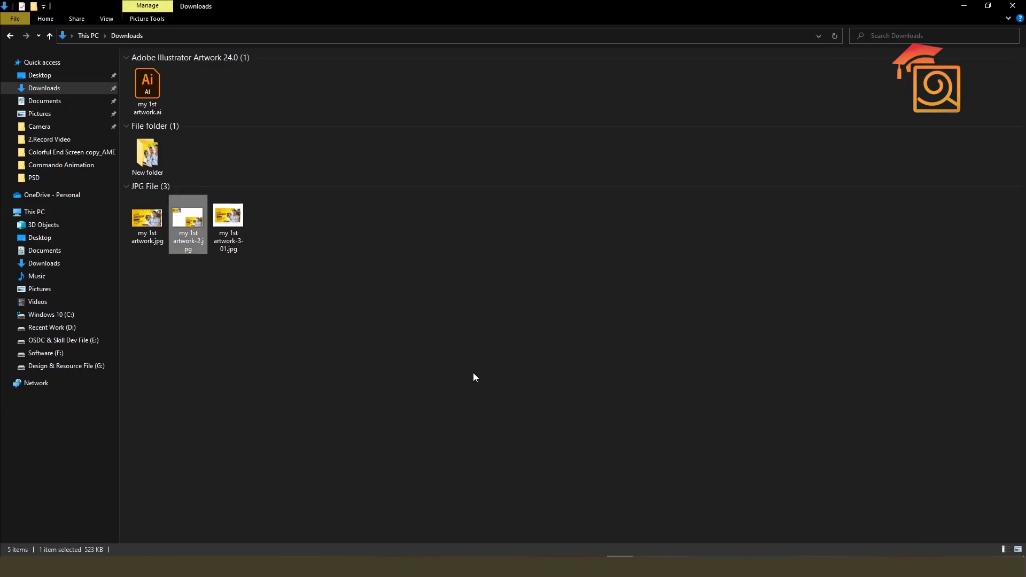
# Open the exported my 1st artwork-3-01.jpg from the Downloads folder to check its extent.
pyautogui.doubleClick(238, 232)
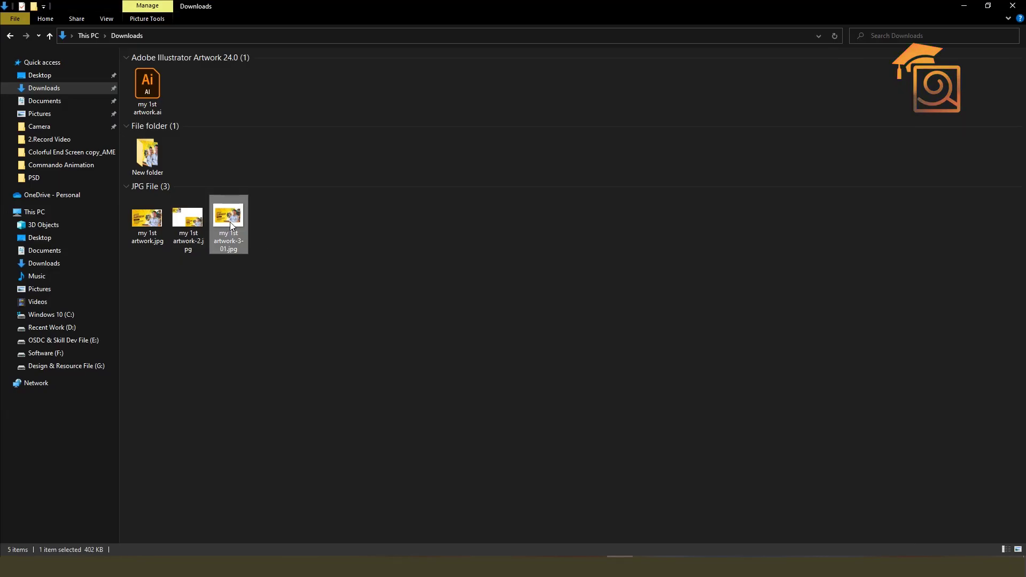